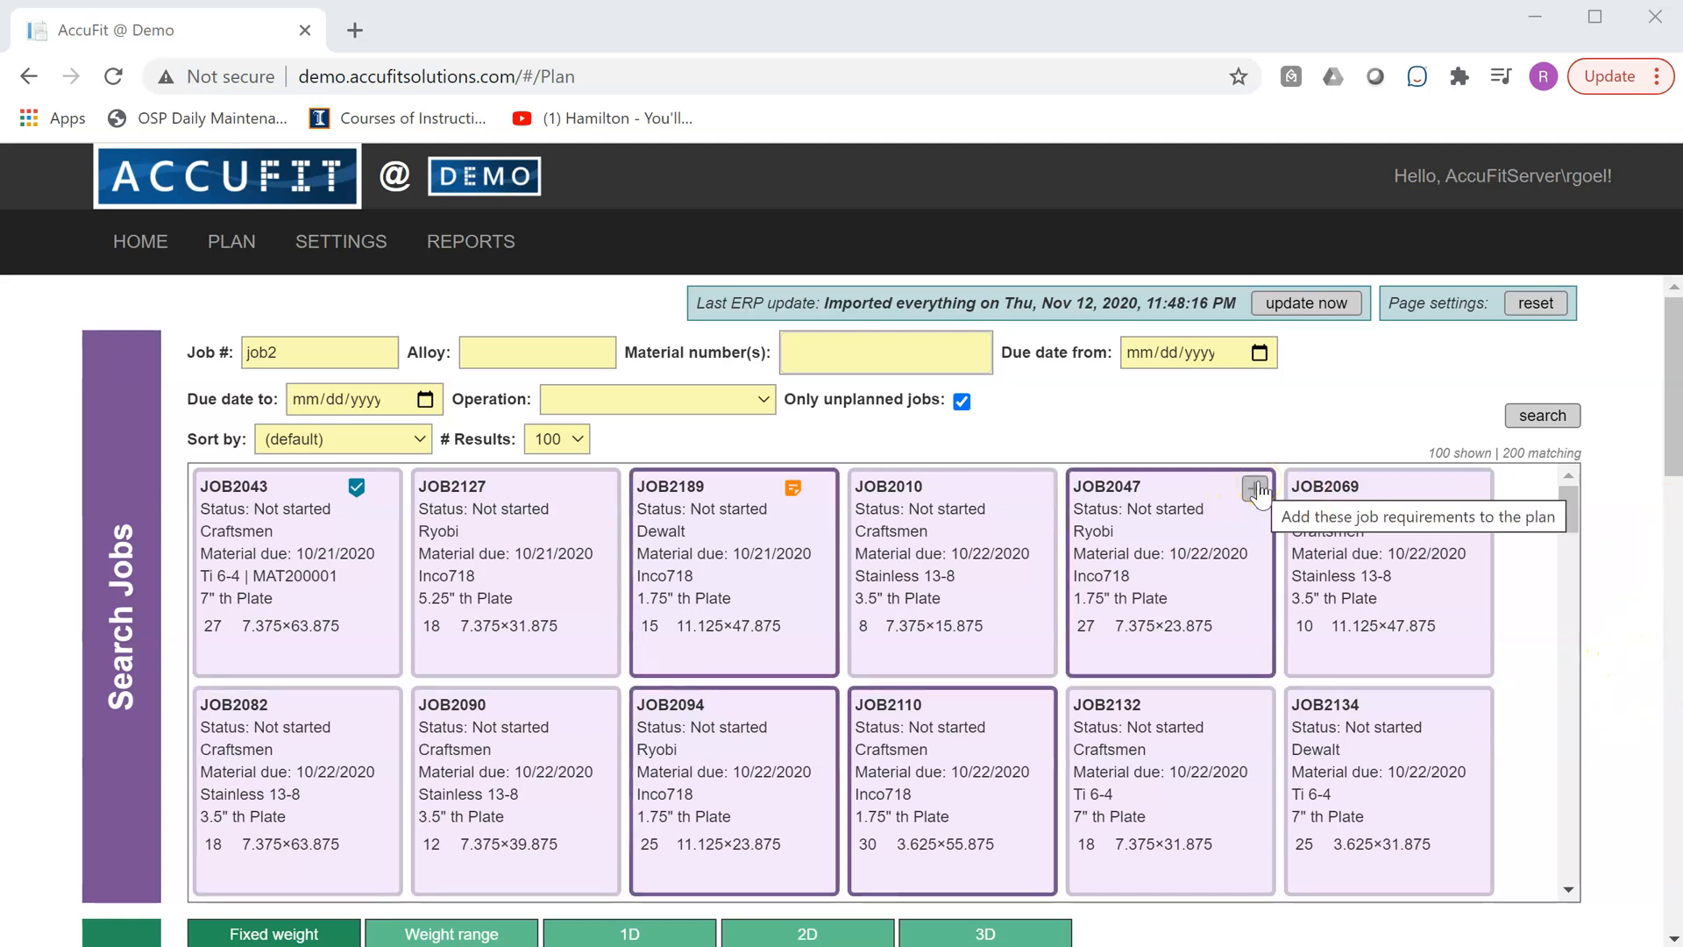
- Add JOB2047's requirements to the plan and set its piece width and length to 1 in each
{"action": "left_click", "coordinate": [1255, 488]}
{"action": "left_click_drag", "start_coordinate": [1670, 355], "coordinate": [1675, 481]}
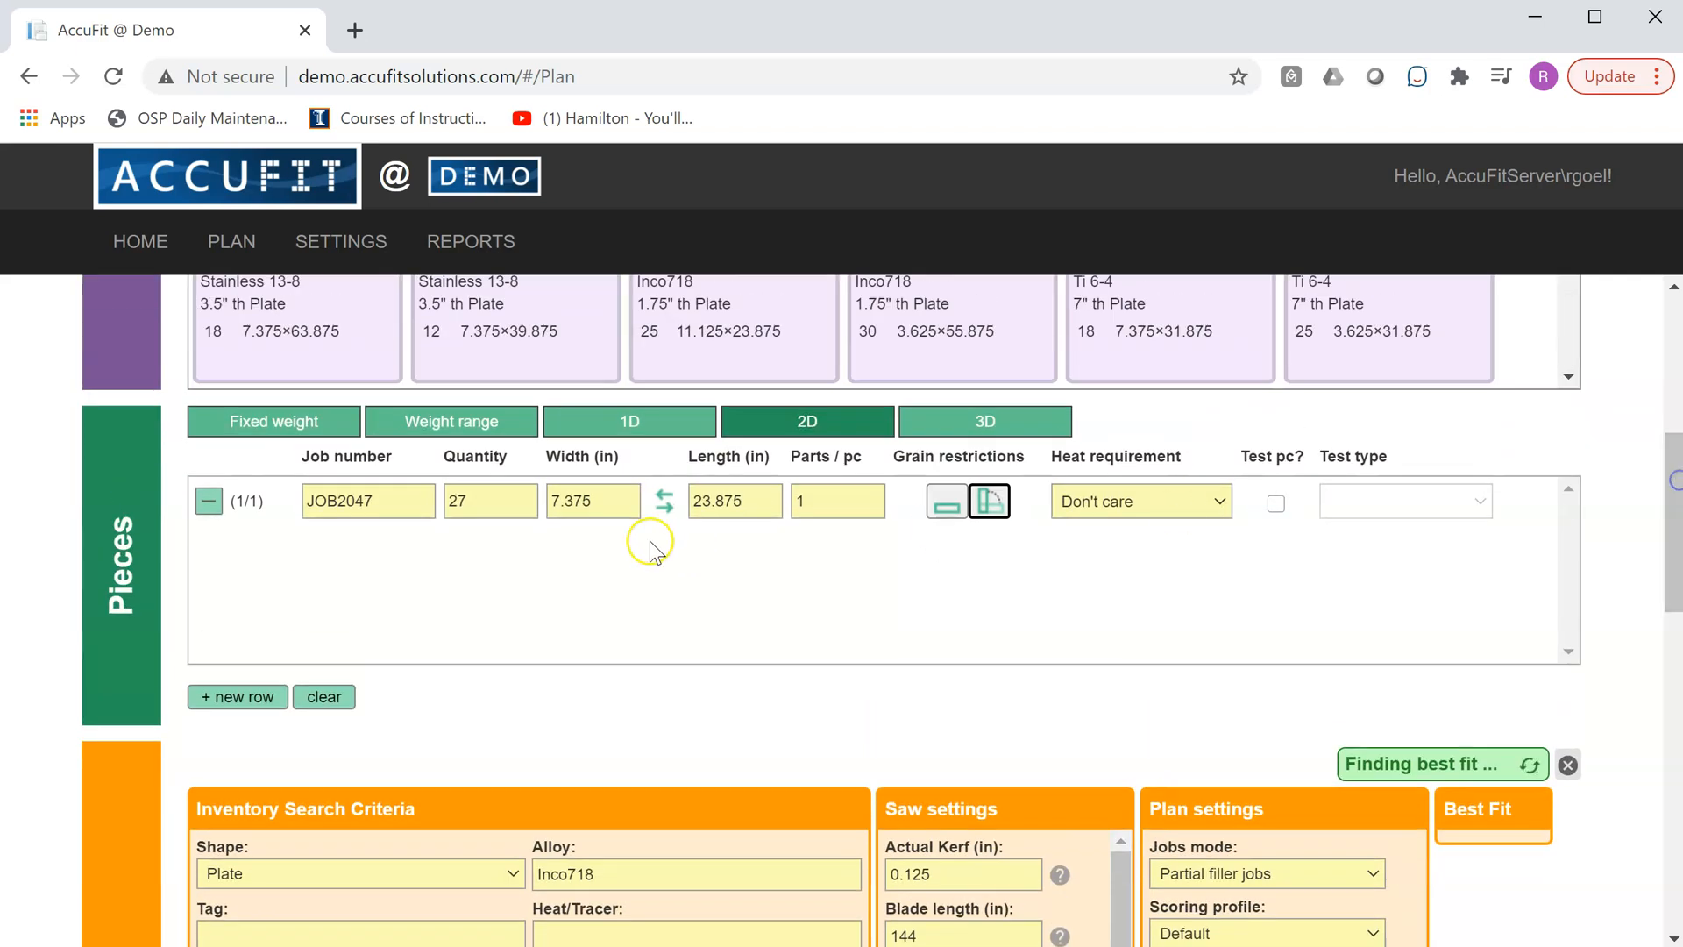
{"action": "double_click", "coordinate": [594, 501]}
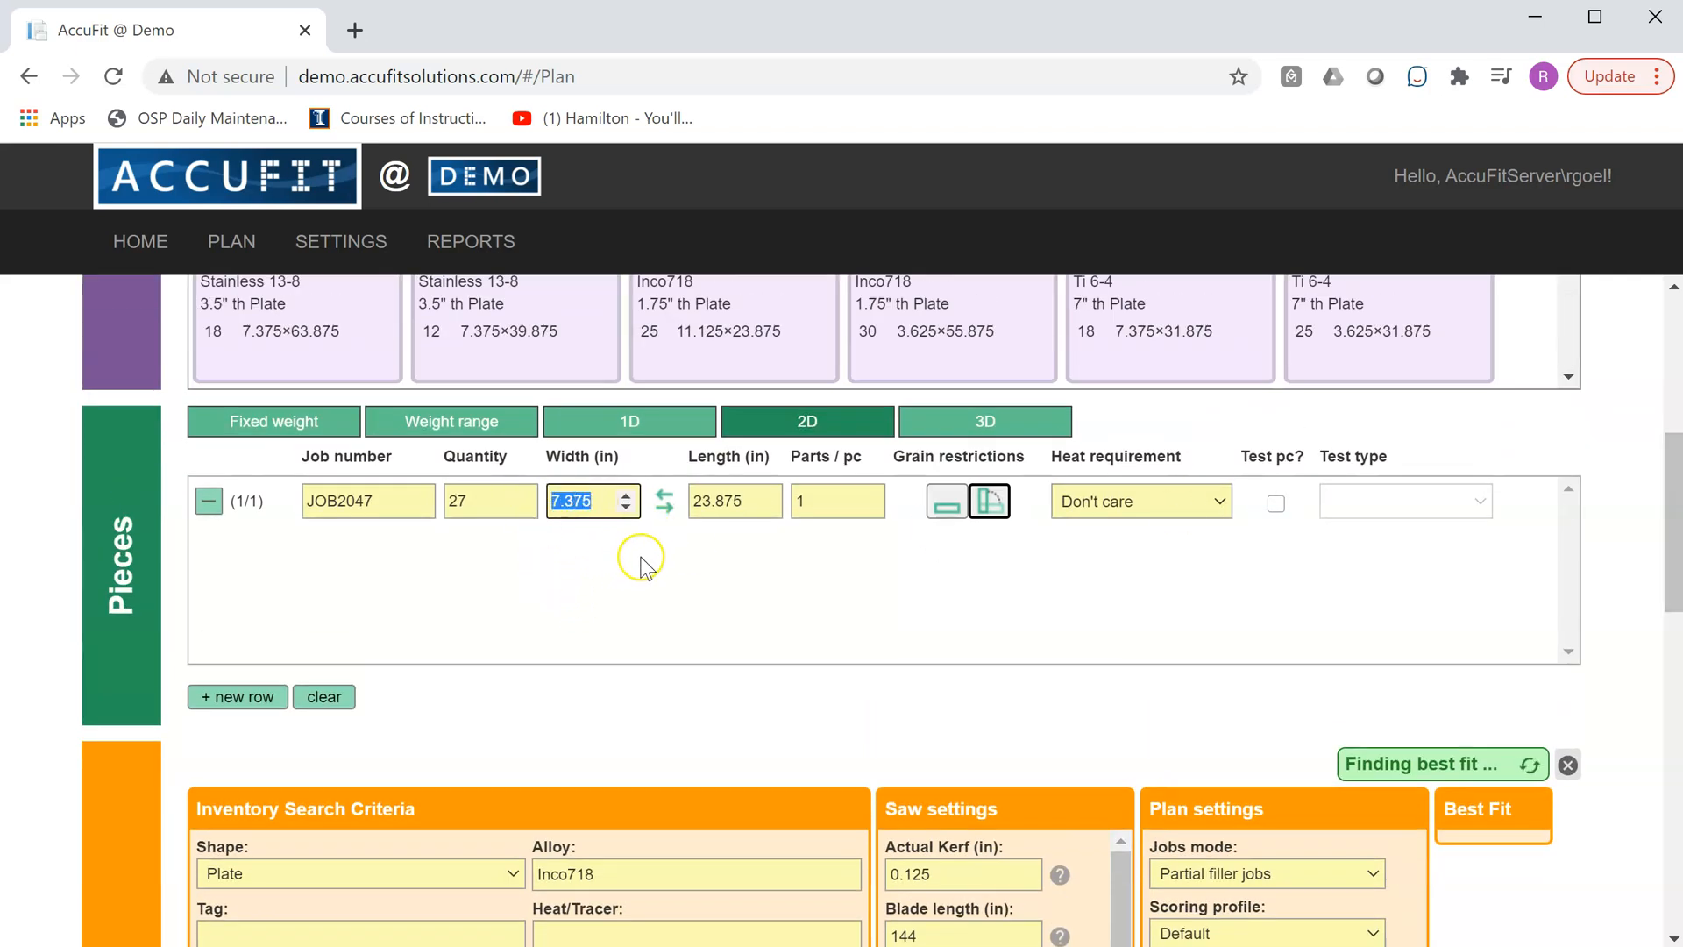
{"action": "type", "text": "1"}
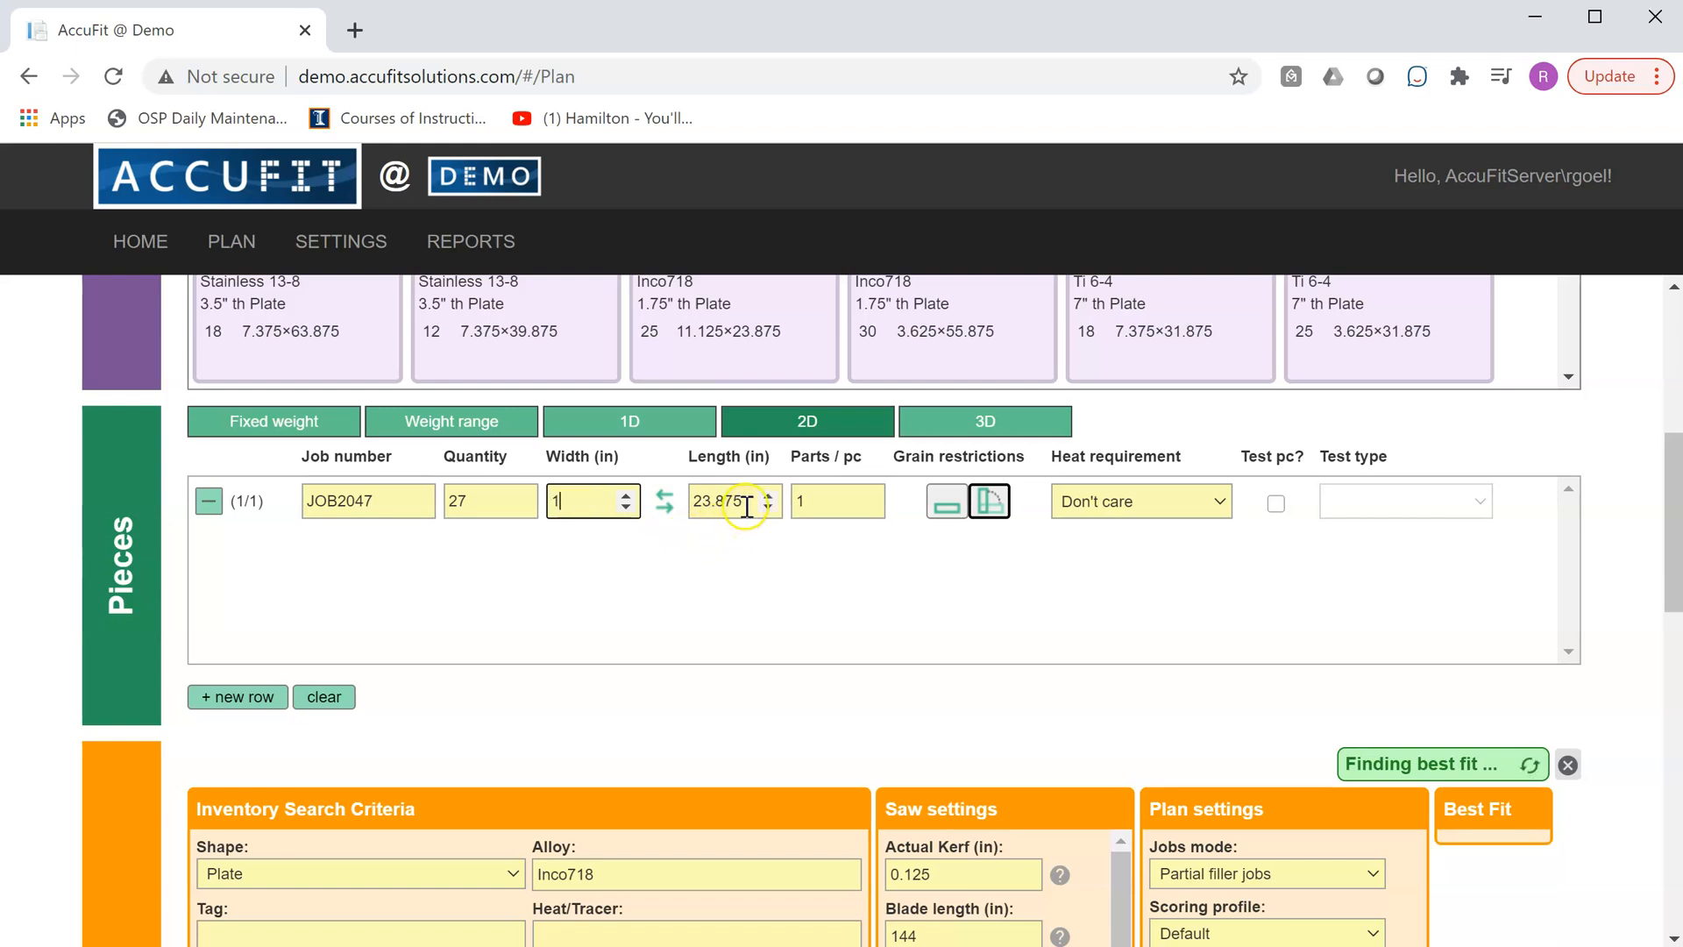
{"action": "double_click", "coordinate": [727, 501]}
{"action": "type", "text": "1"}
{"action": "left_click", "coordinate": [604, 605]}
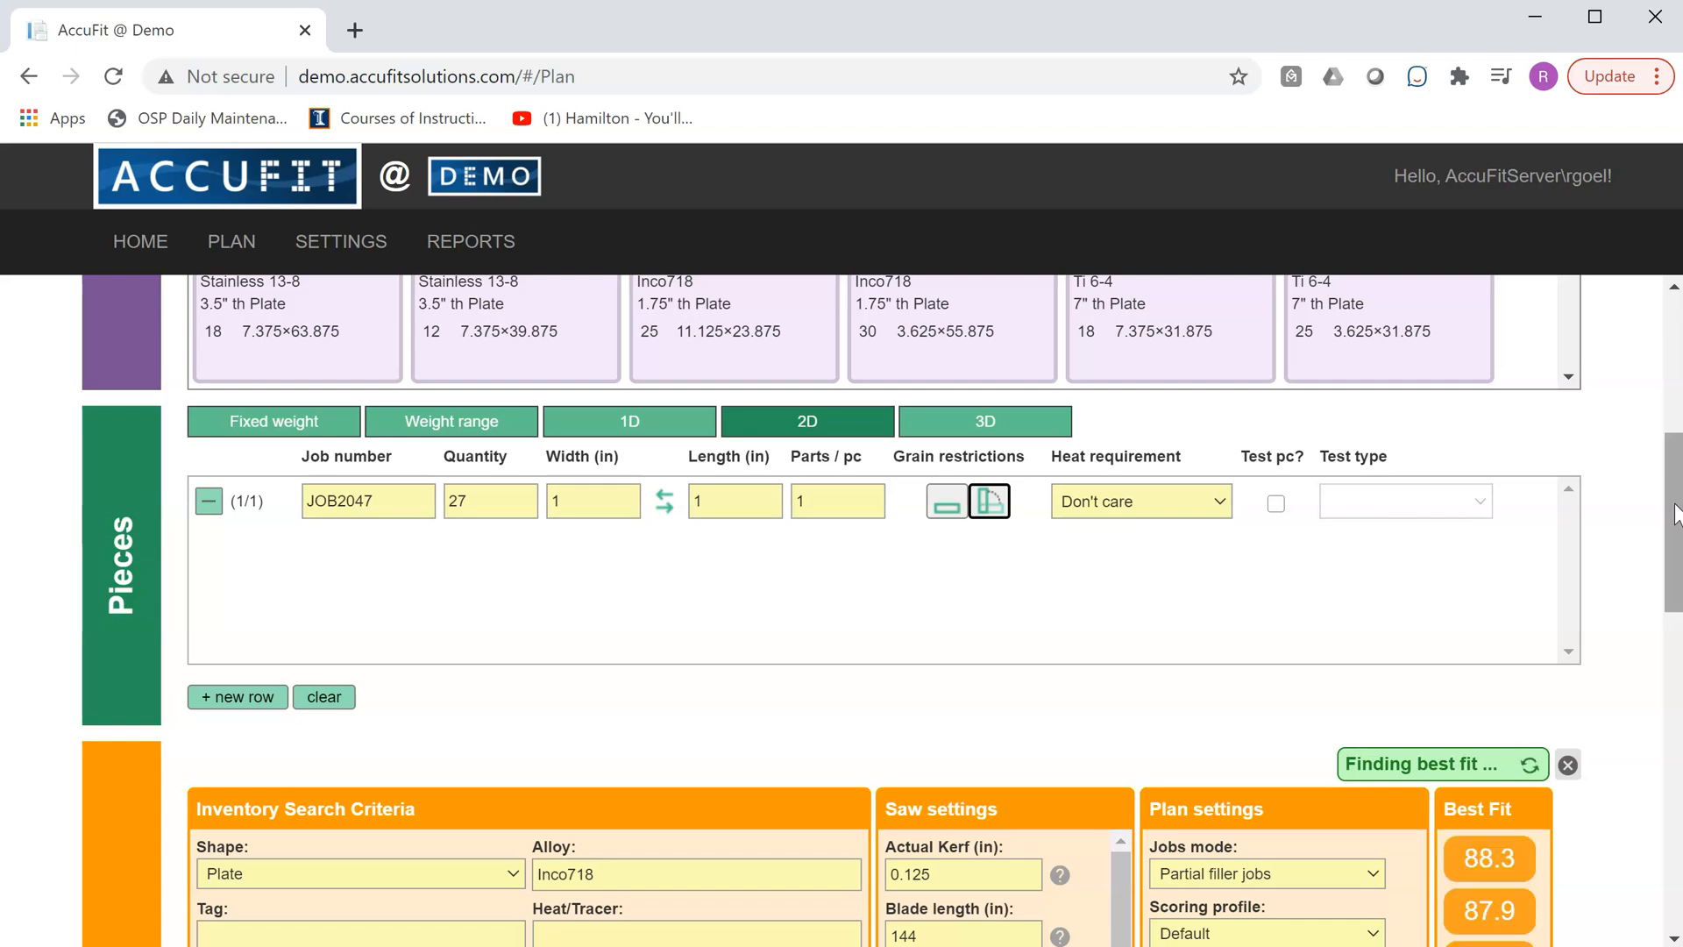
- Add plate TAG6019 to the cutting ticket and open its cutting pattern in the layout editor
{"action": "left_click_drag", "start_coordinate": [1675, 515], "coordinate": [1675, 765]}
{"action": "mouse_move", "coordinate": [383, 372]}
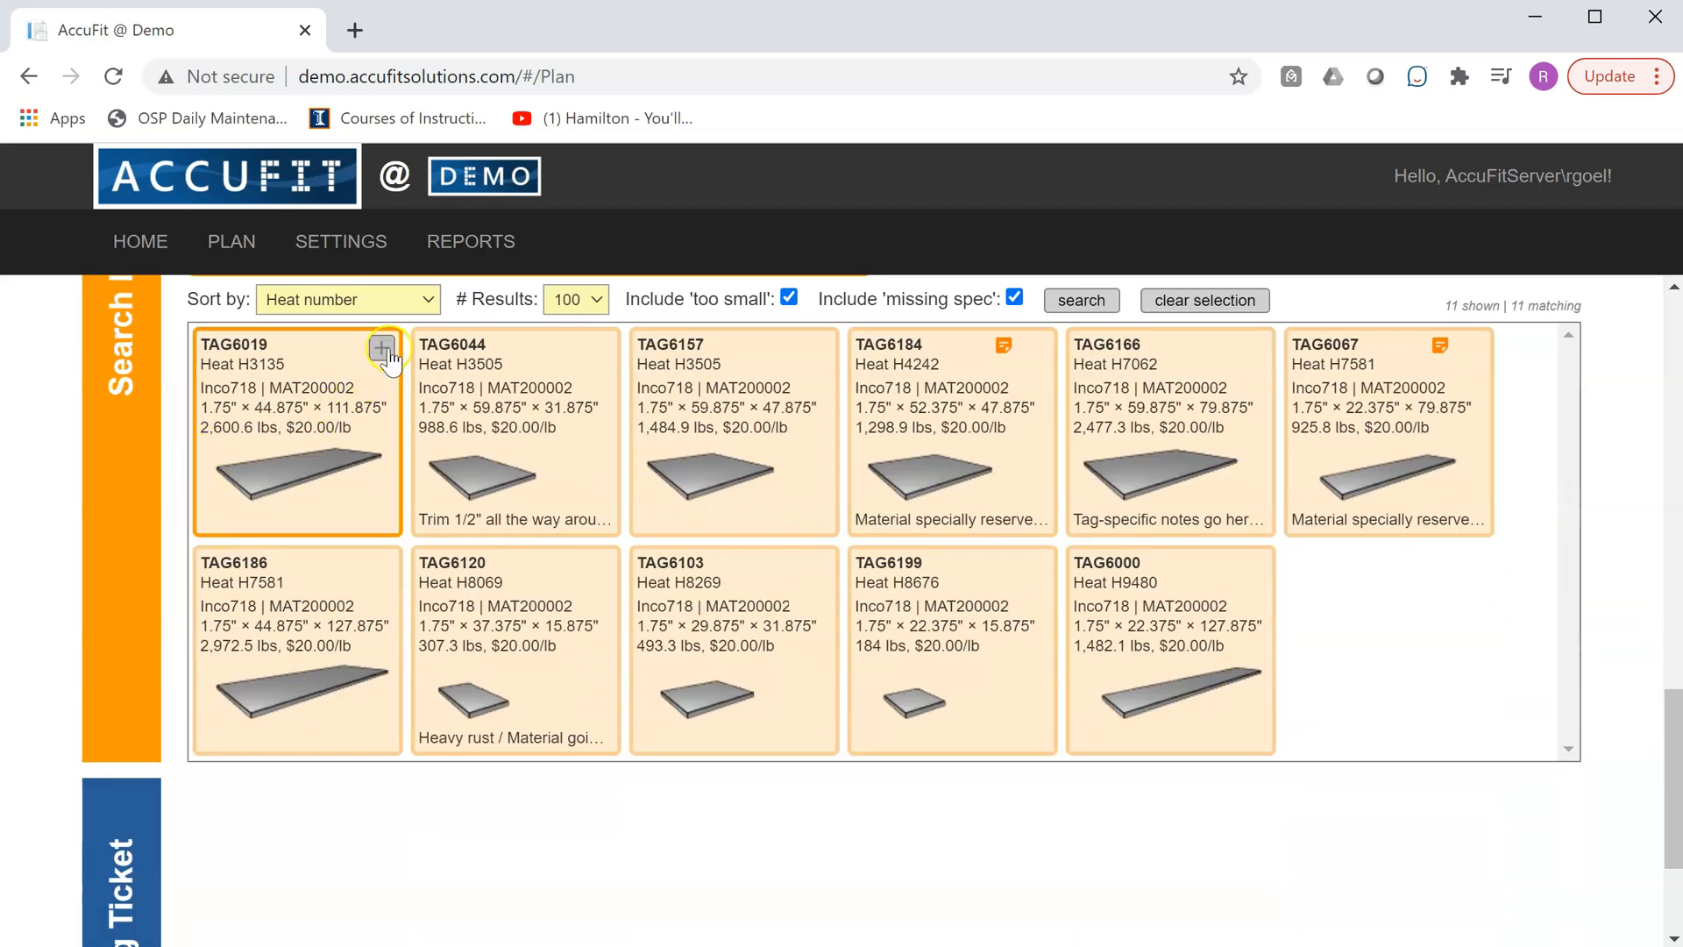
{"action": "left_click", "coordinate": [382, 349]}
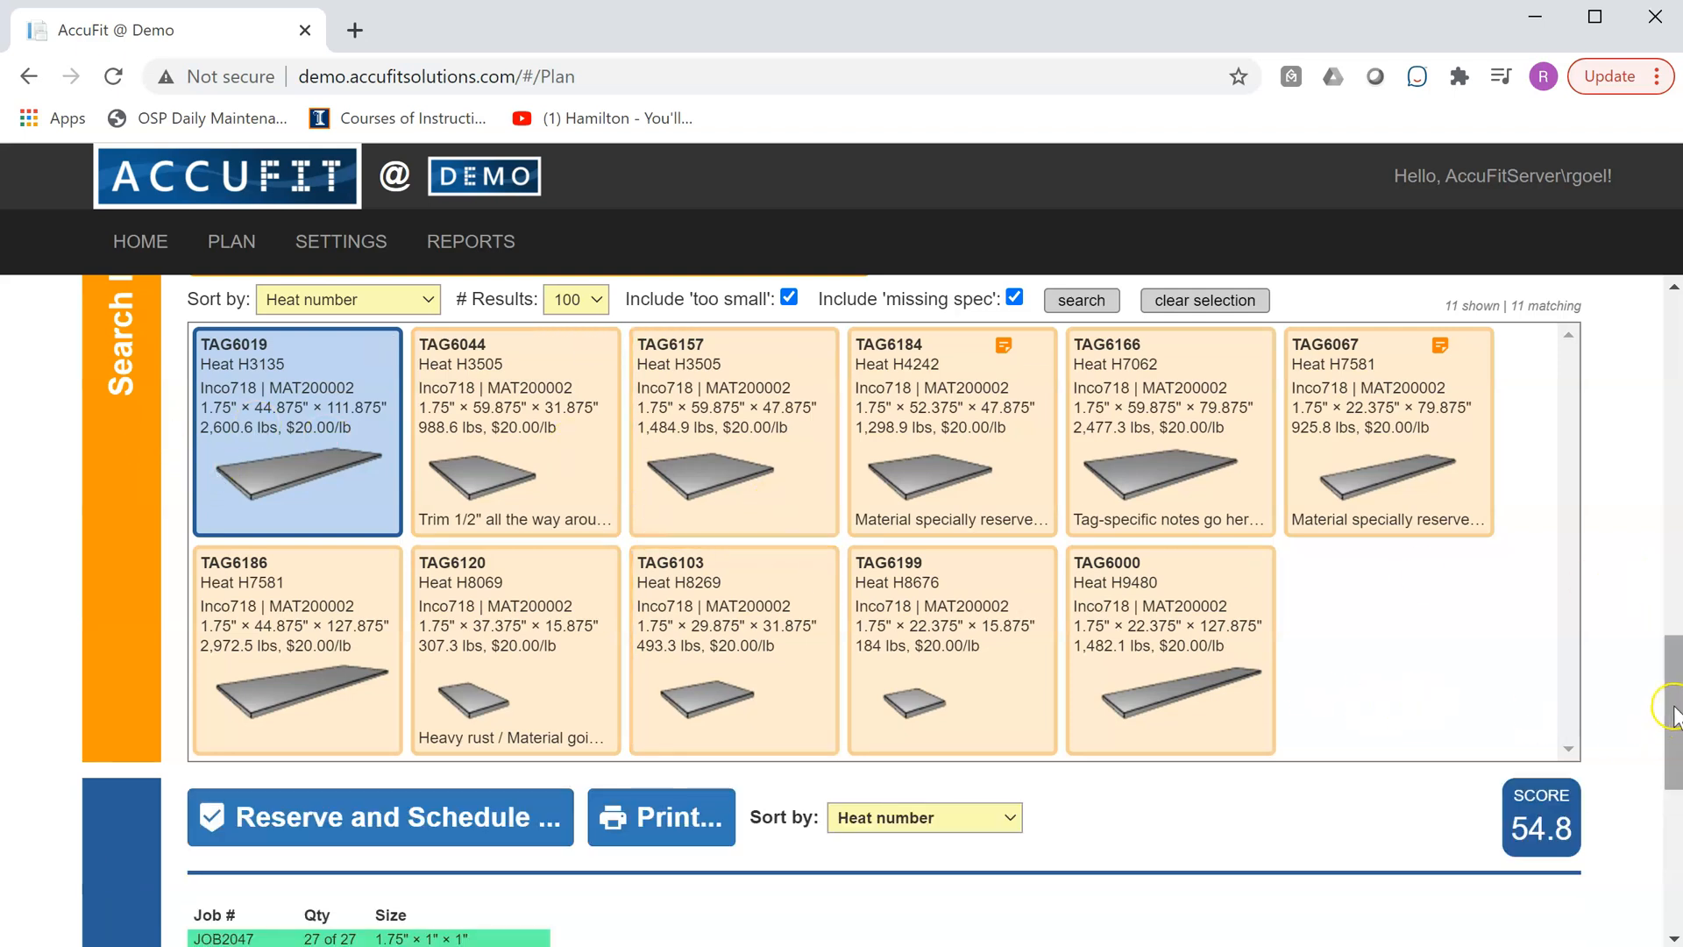
{"action": "scroll", "coordinate": [1669, 715], "scroll_direction": "down", "scroll_amount": 7}
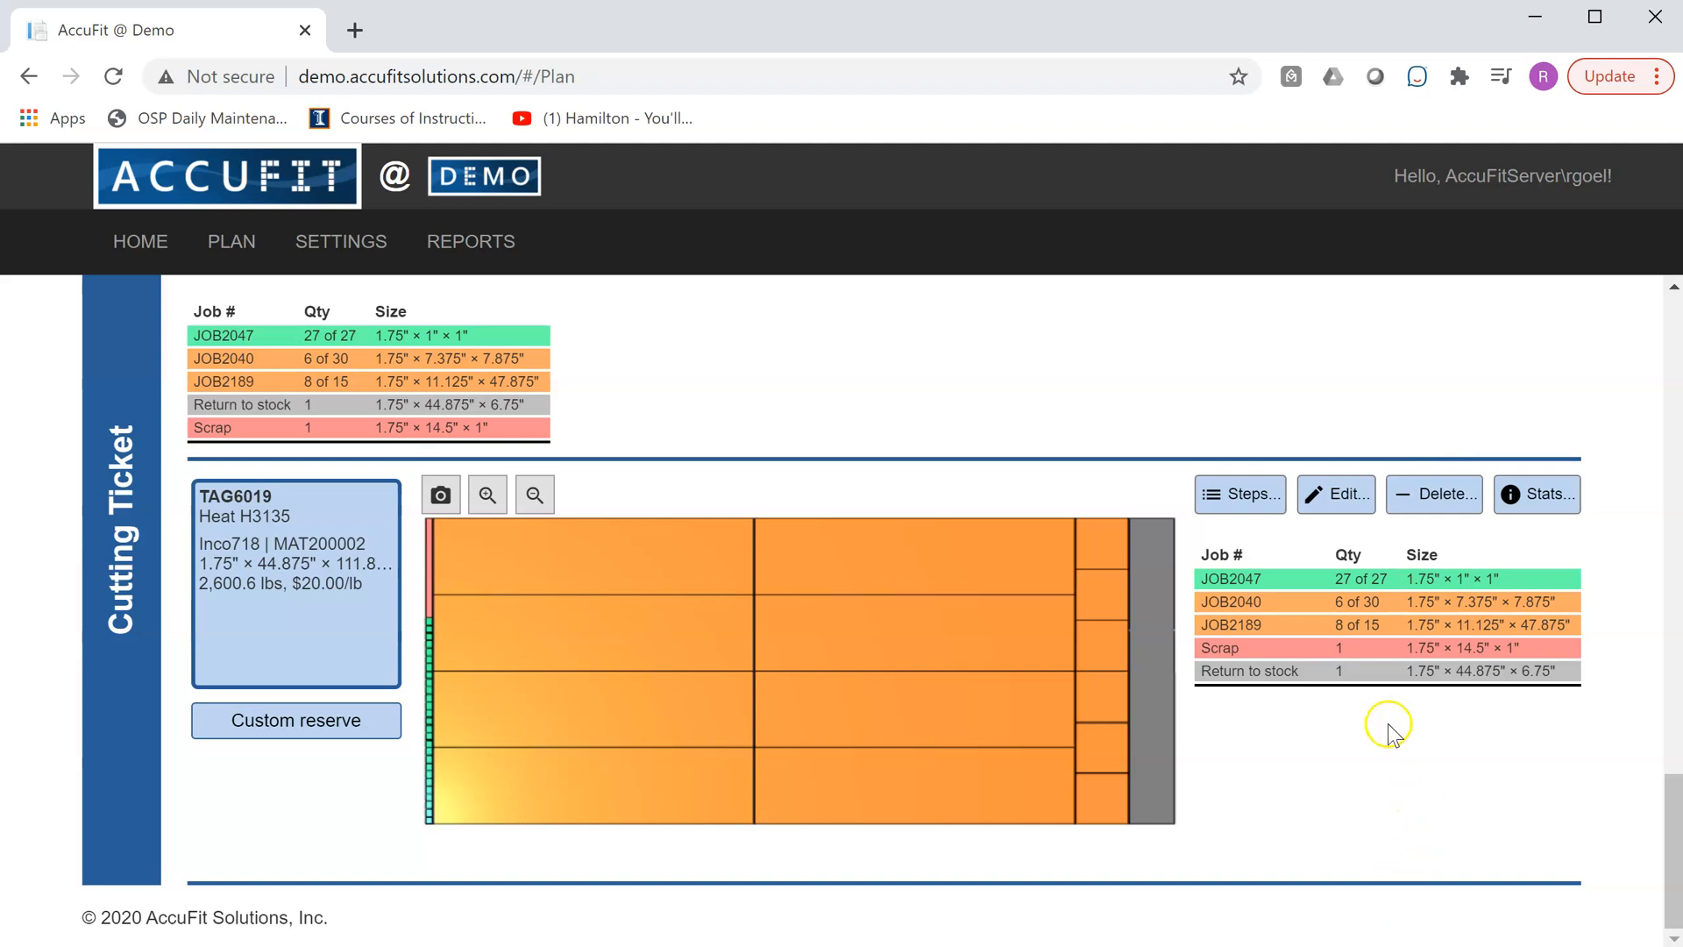
{"action": "left_click", "coordinate": [1338, 497]}
{"action": "left_click", "coordinate": [1336, 498]}
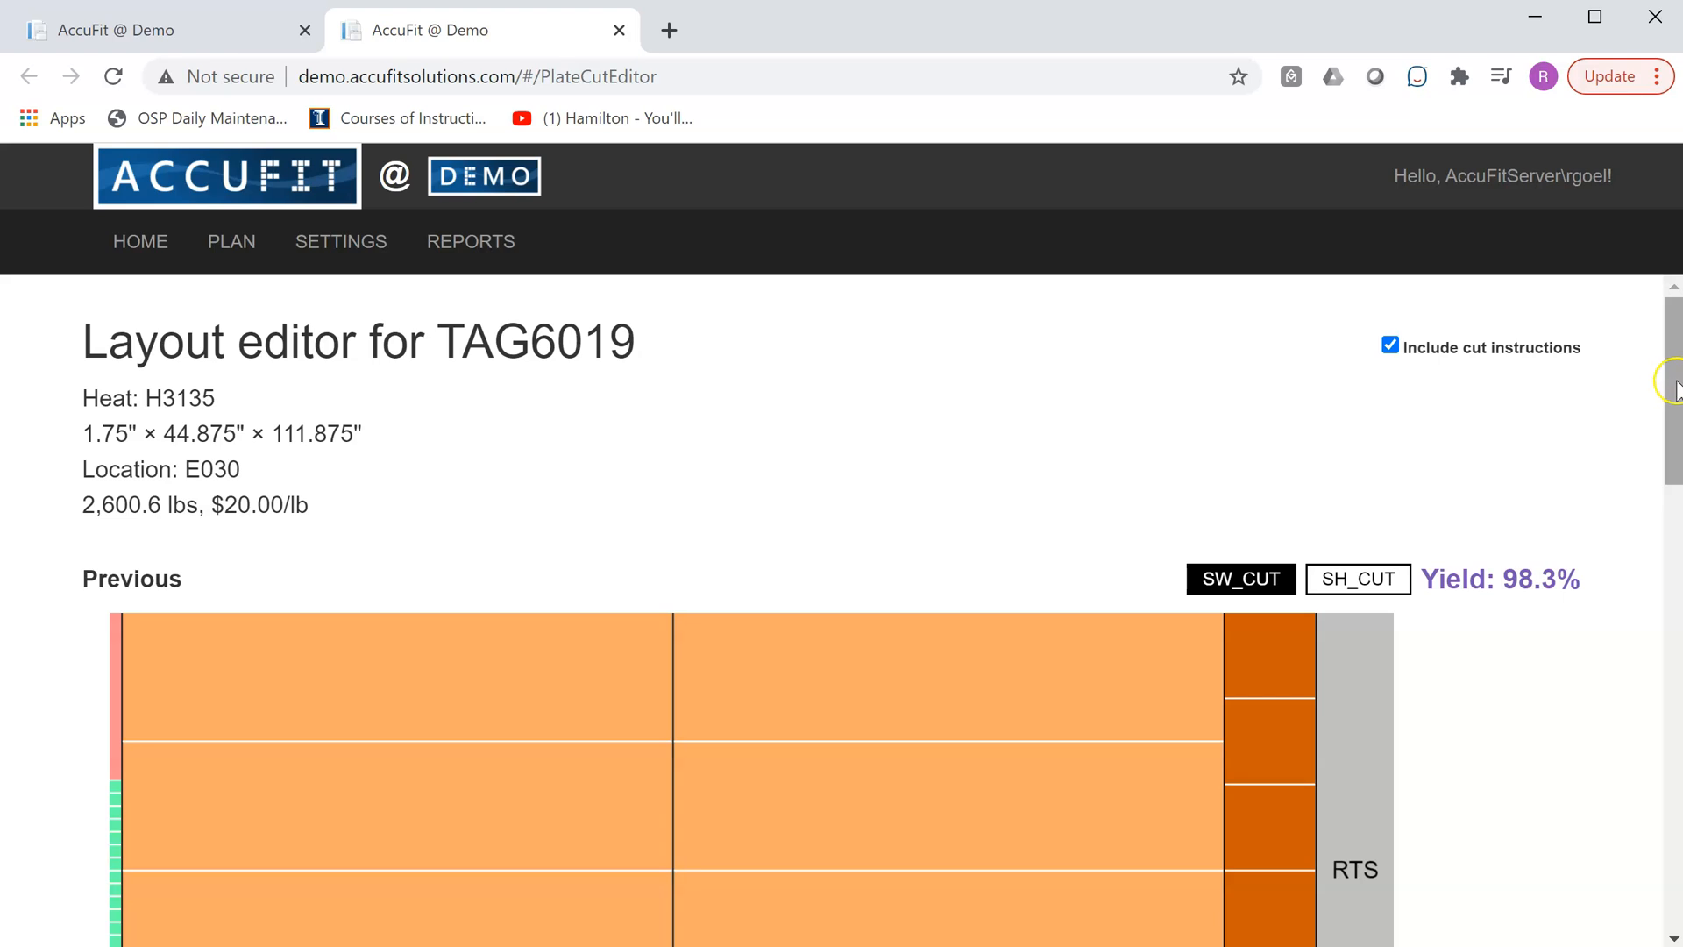
- In the new layout, cut a 1" wide strip along the plate's lower edge and cut it to length at 1"
{"action": "left_click_drag", "start_coordinate": [1676, 386], "coordinate": [1676, 451]}
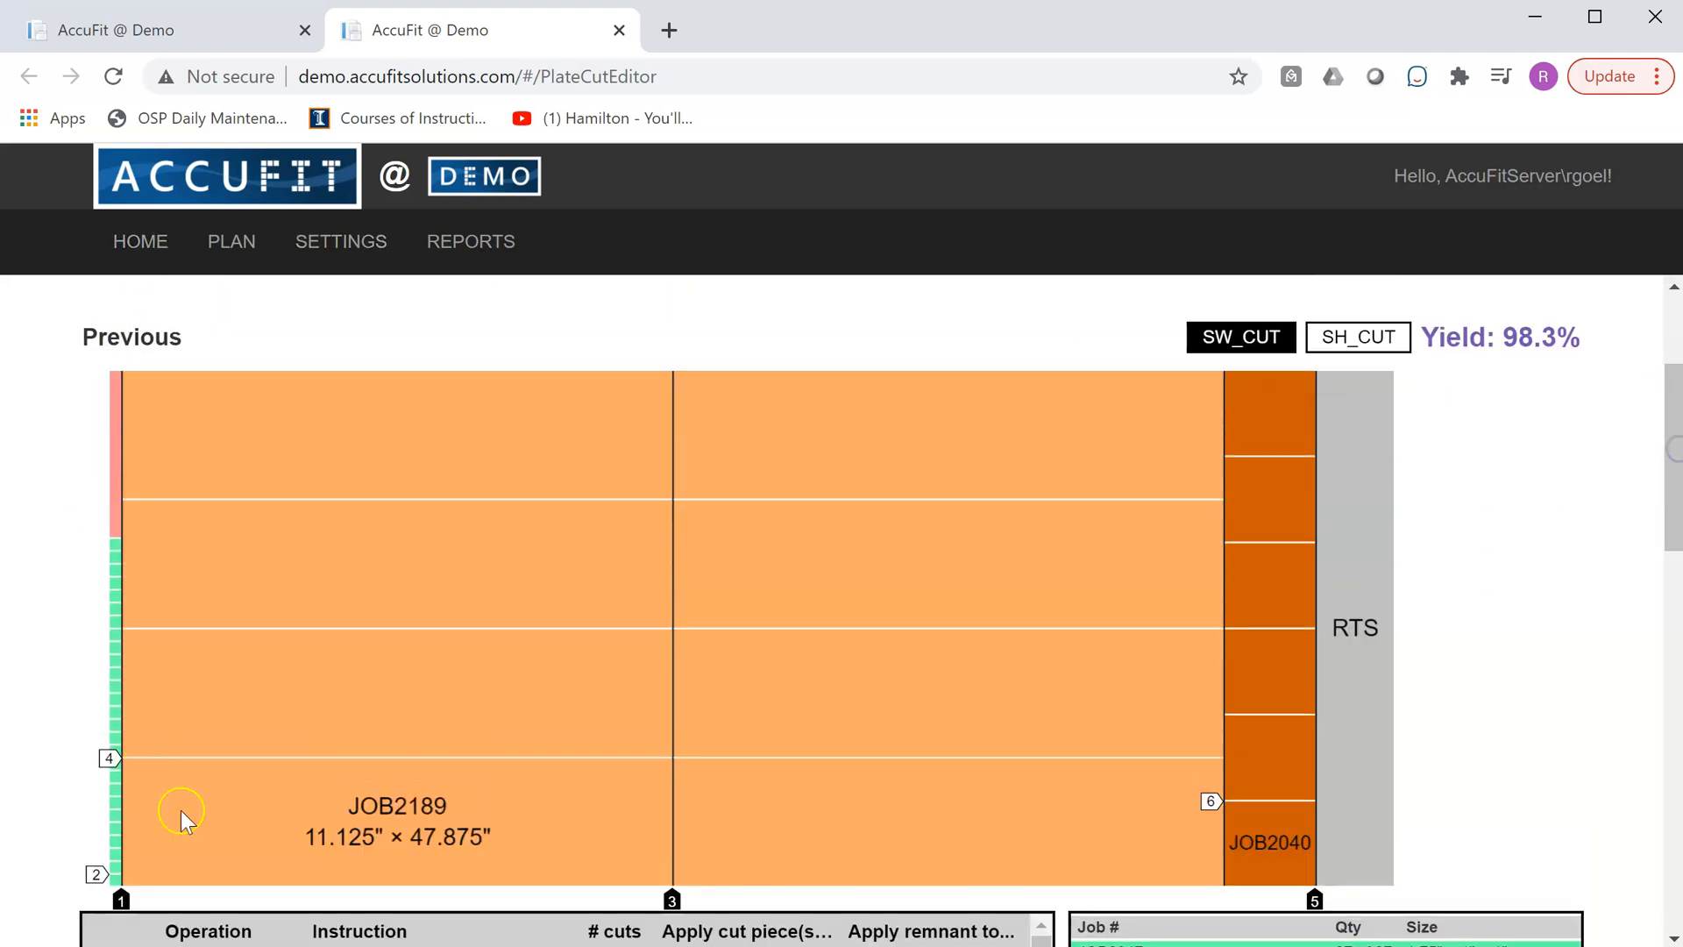
{"action": "left_click_drag", "start_coordinate": [1676, 465], "coordinate": [1676, 727]}
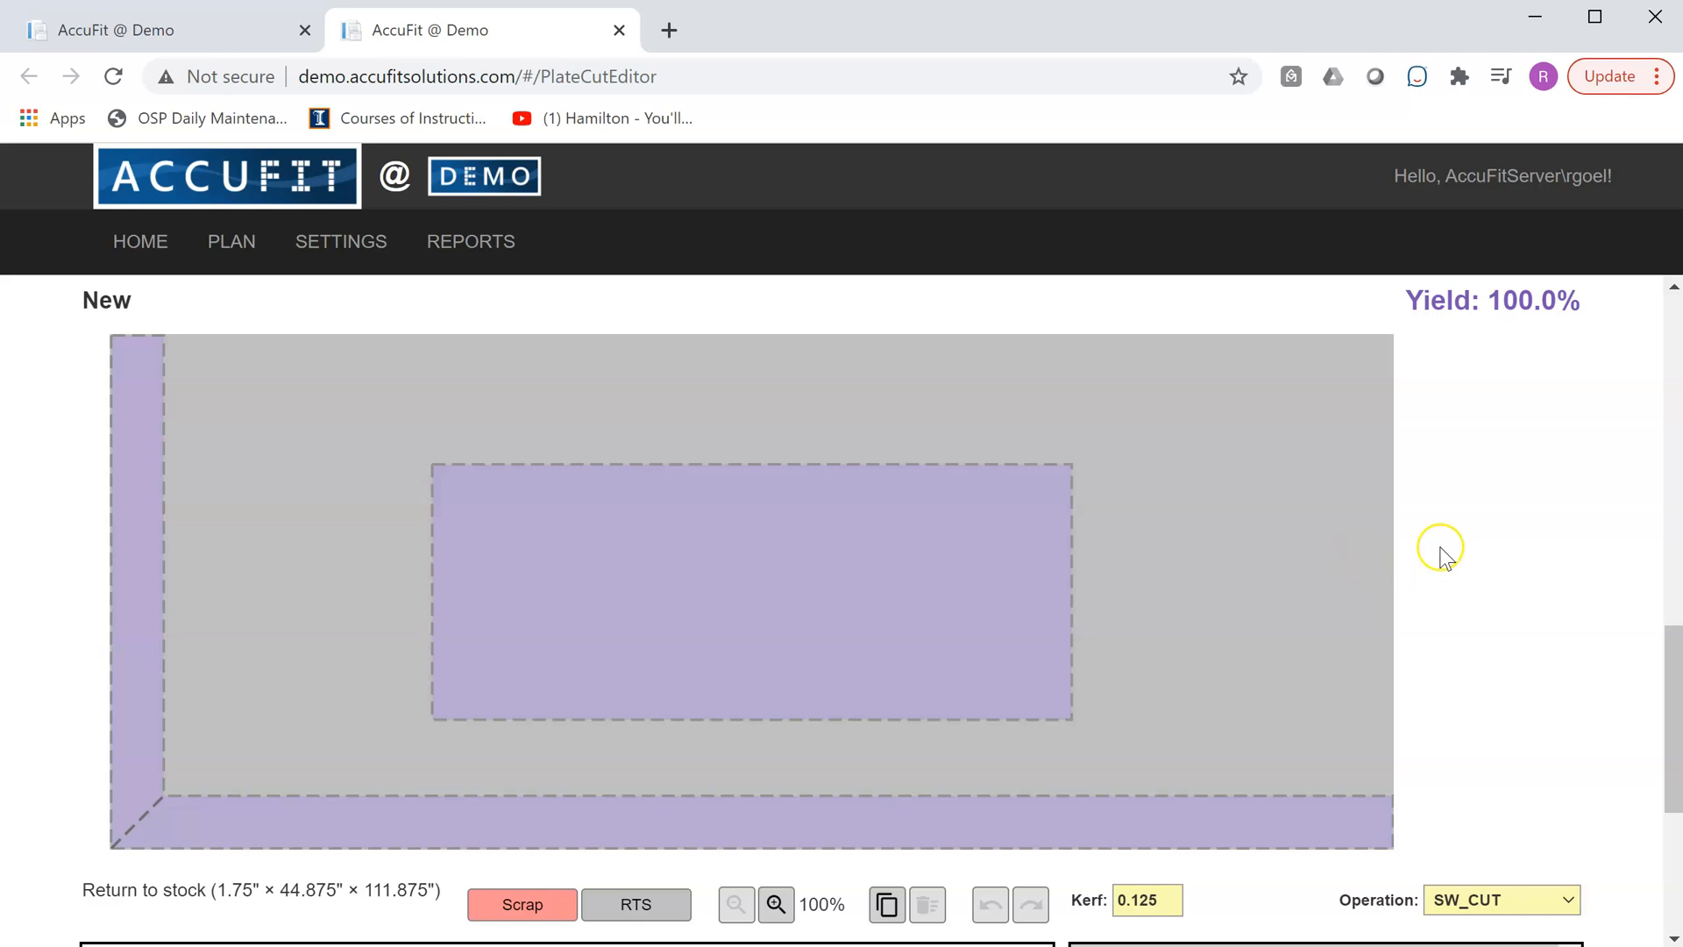
{"action": "left_click_drag", "start_coordinate": [1667, 723], "coordinate": [1669, 834]}
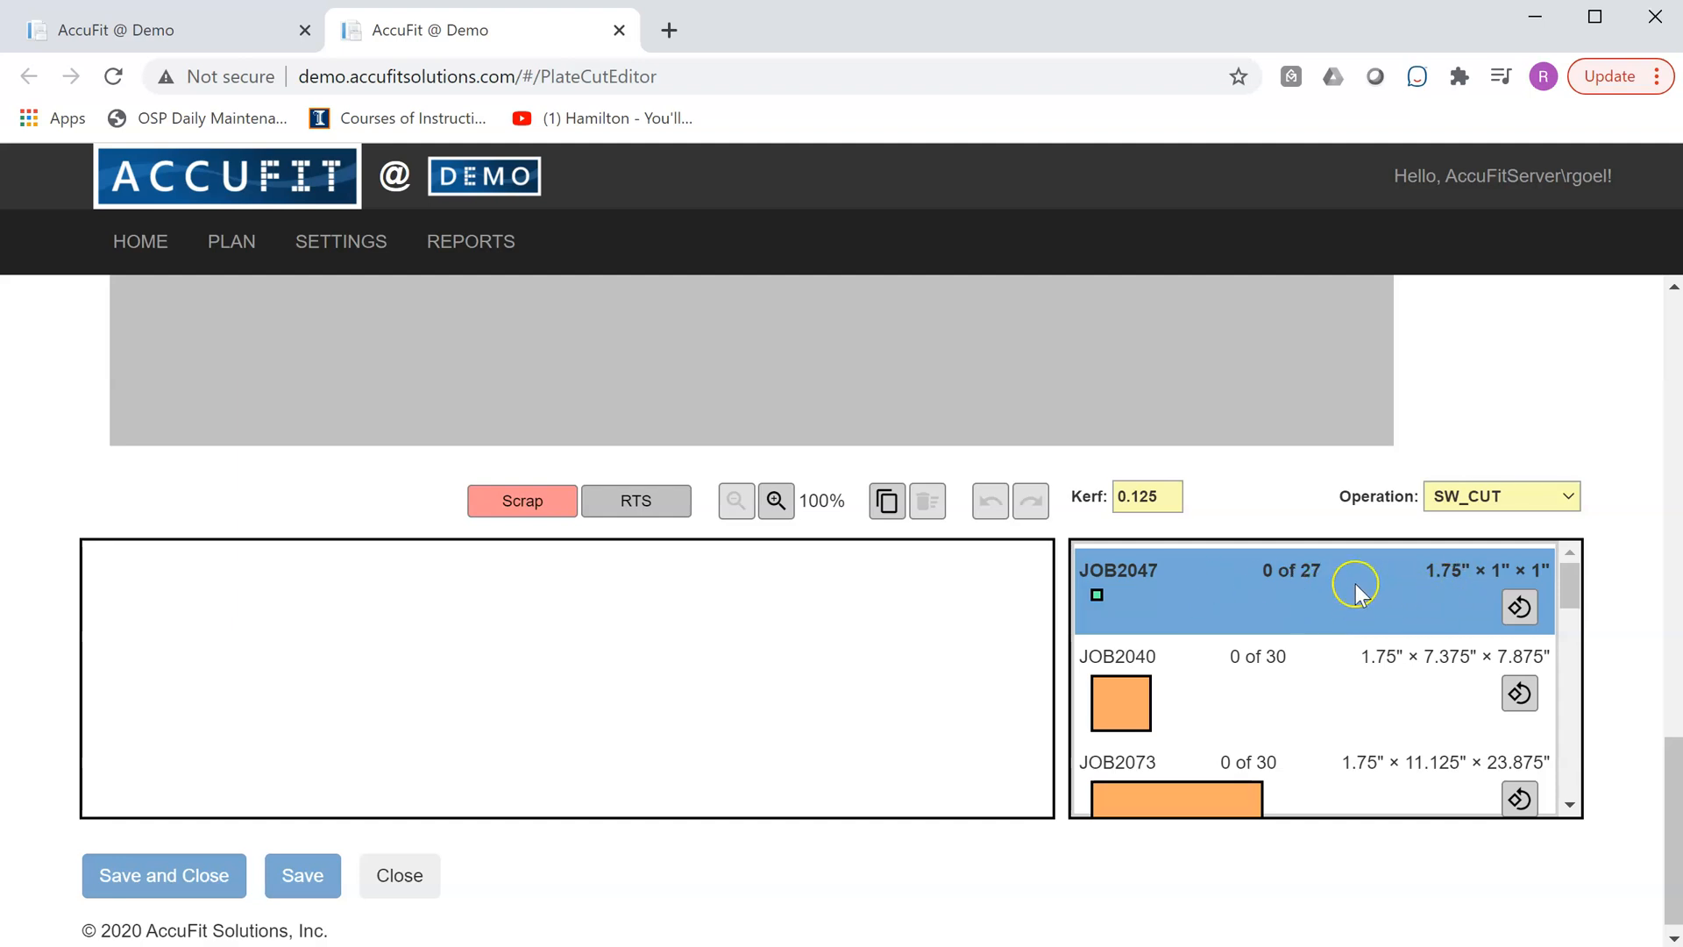
{"action": "left_click_drag", "start_coordinate": [1676, 809], "coordinate": [1676, 701]}
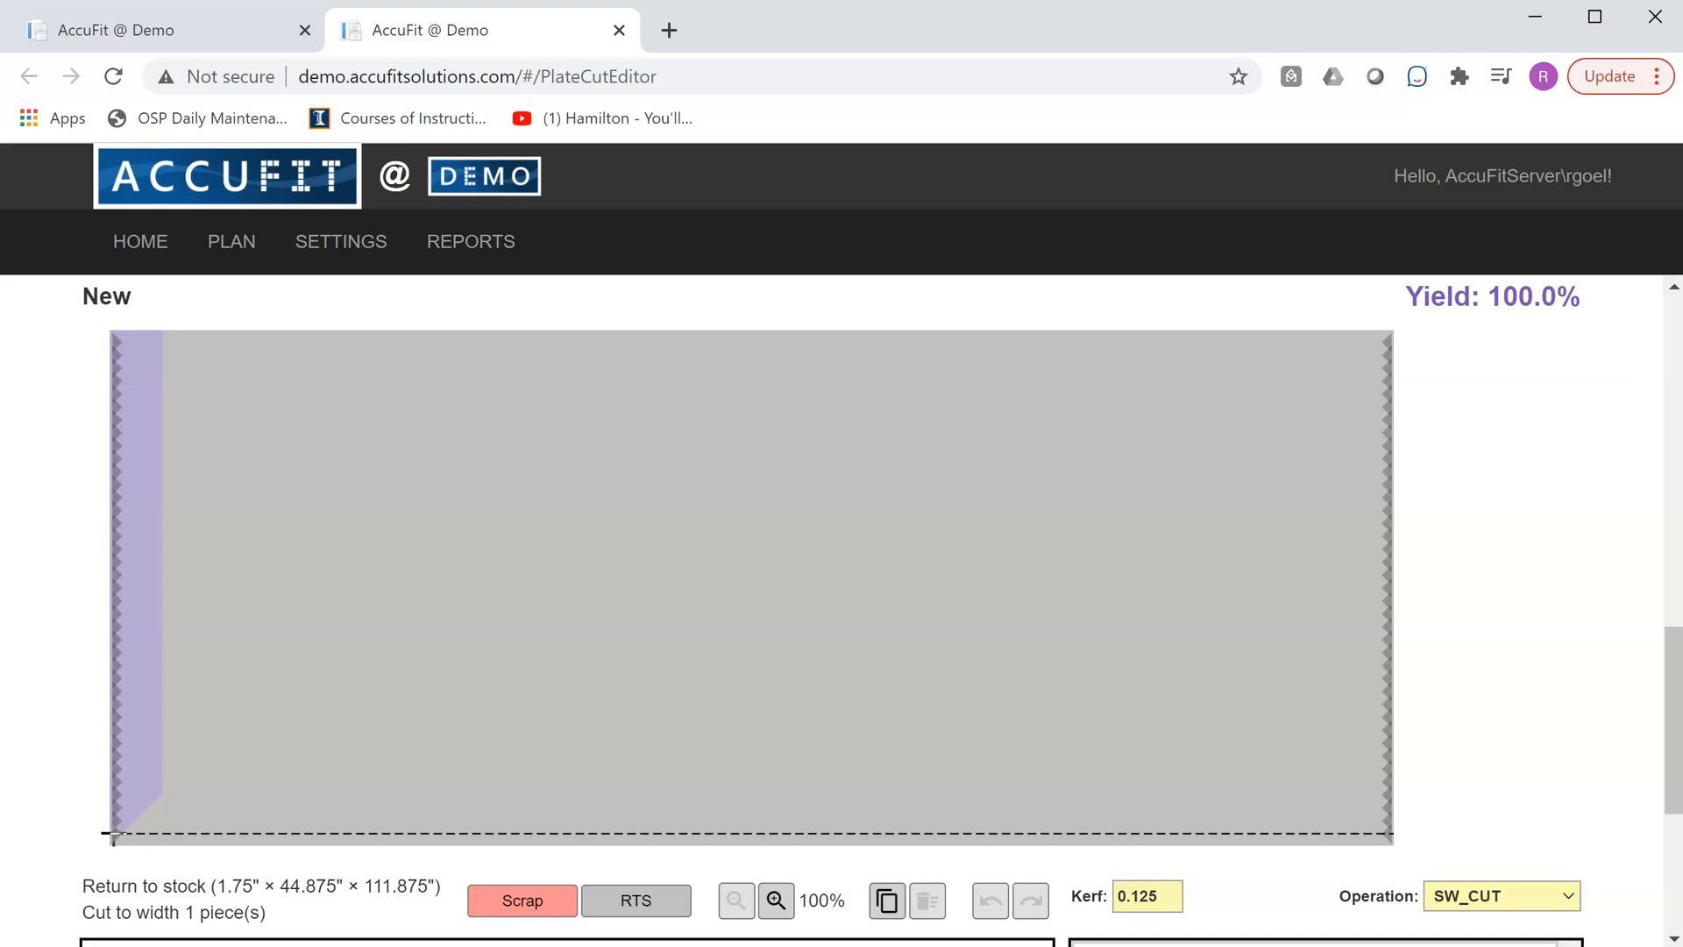
{"action": "left_click", "coordinate": [114, 833]}
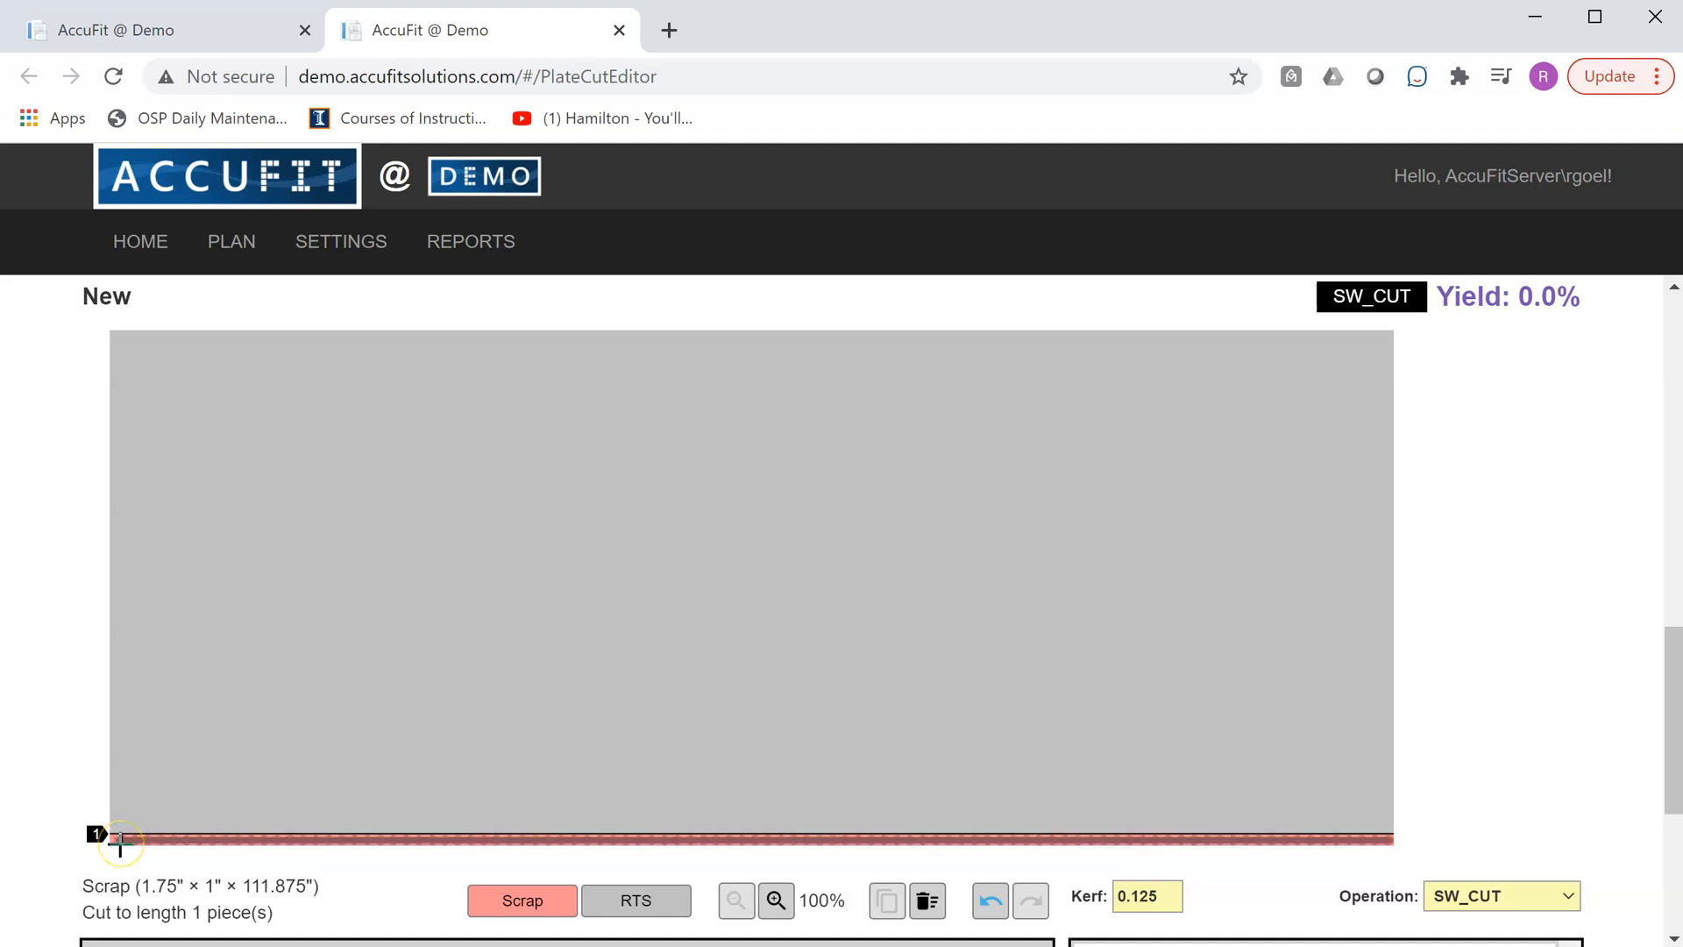
{"action": "left_click", "coordinate": [120, 844]}
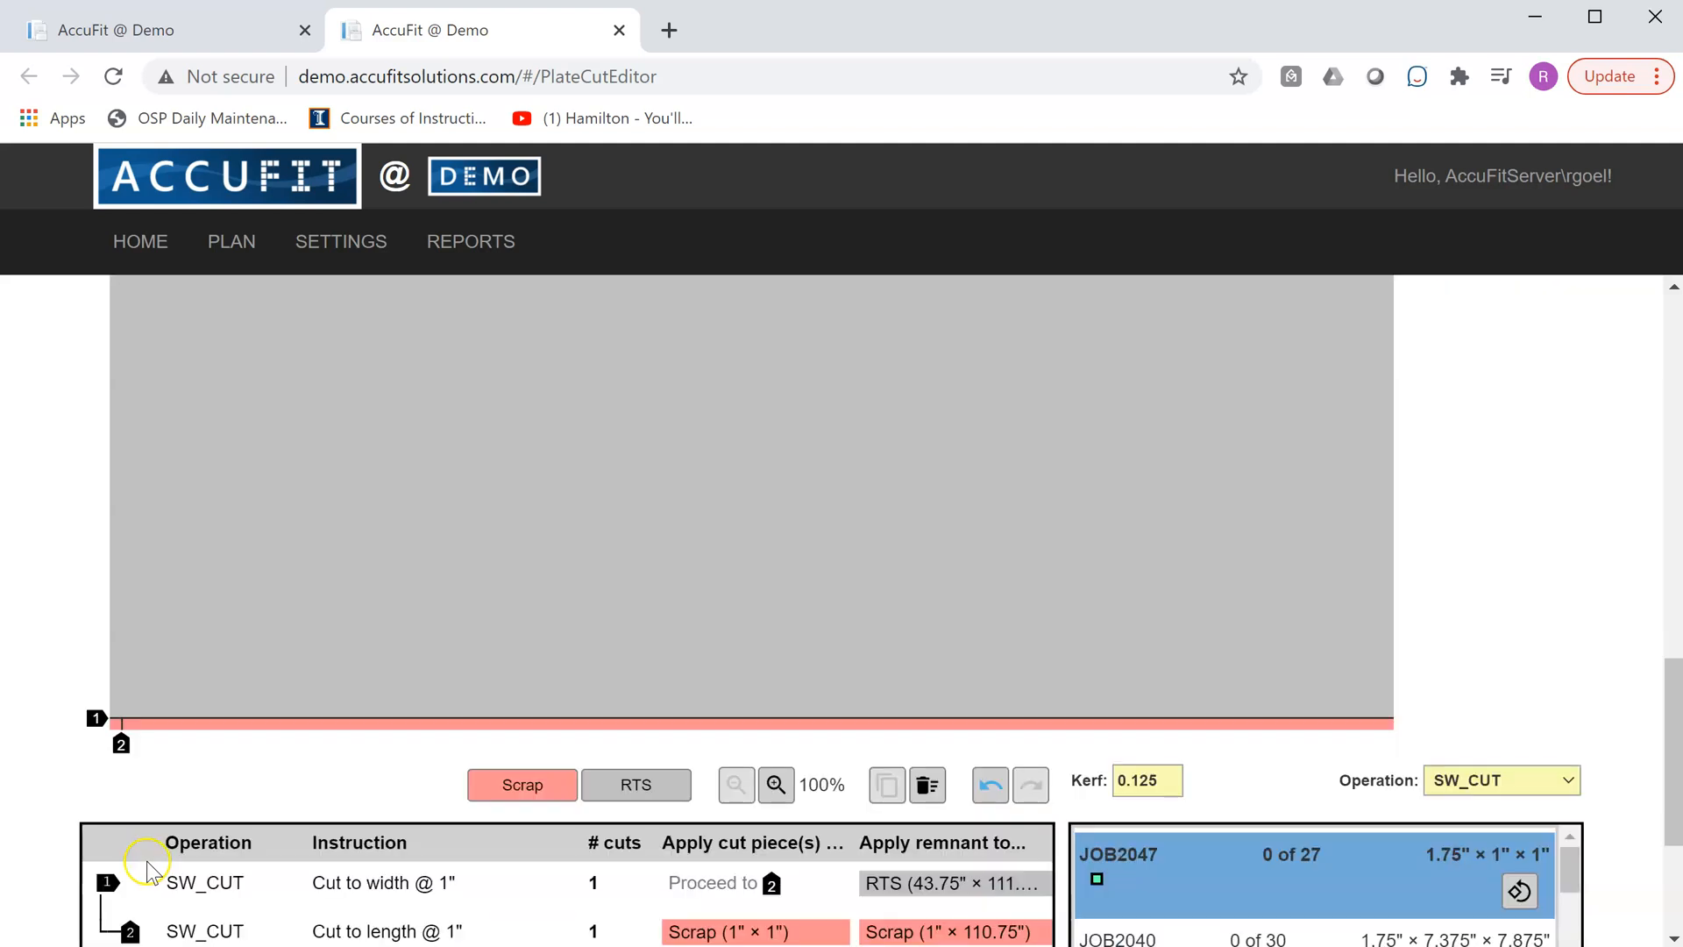
- Undo both the width cut and the length cut in the new layout
{"action": "scroll", "coordinate": [144, 877], "scroll_direction": "down", "scroll_amount": 2}
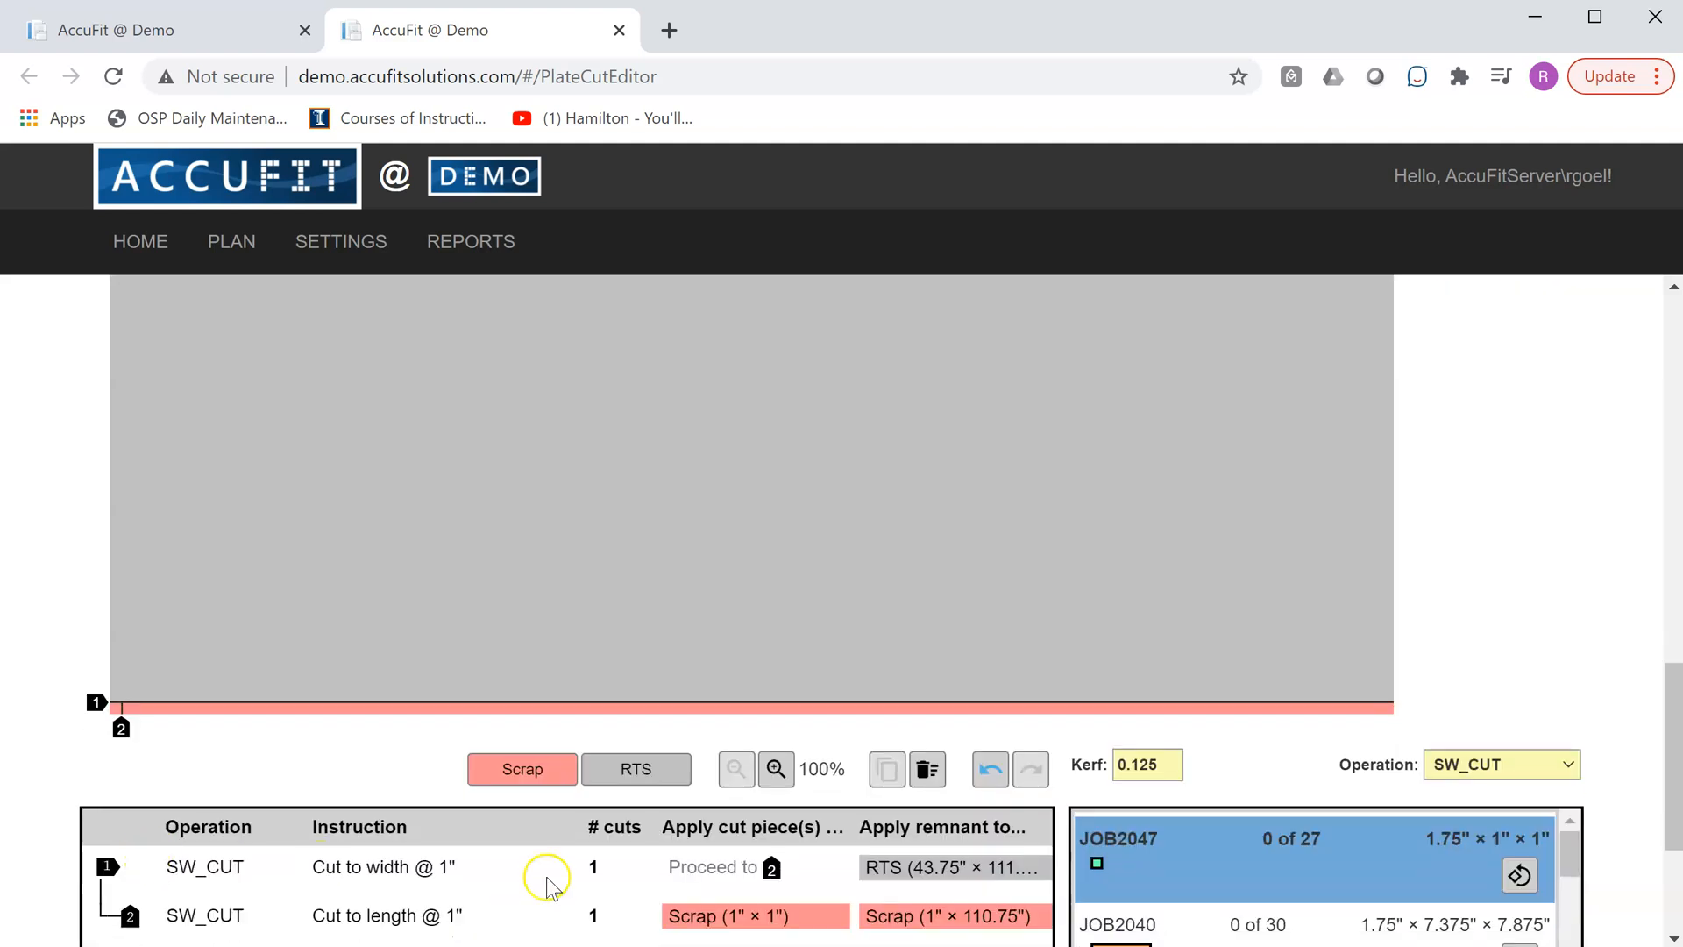
{"action": "left_click", "coordinate": [991, 768]}
{"action": "left_click", "coordinate": [990, 768]}
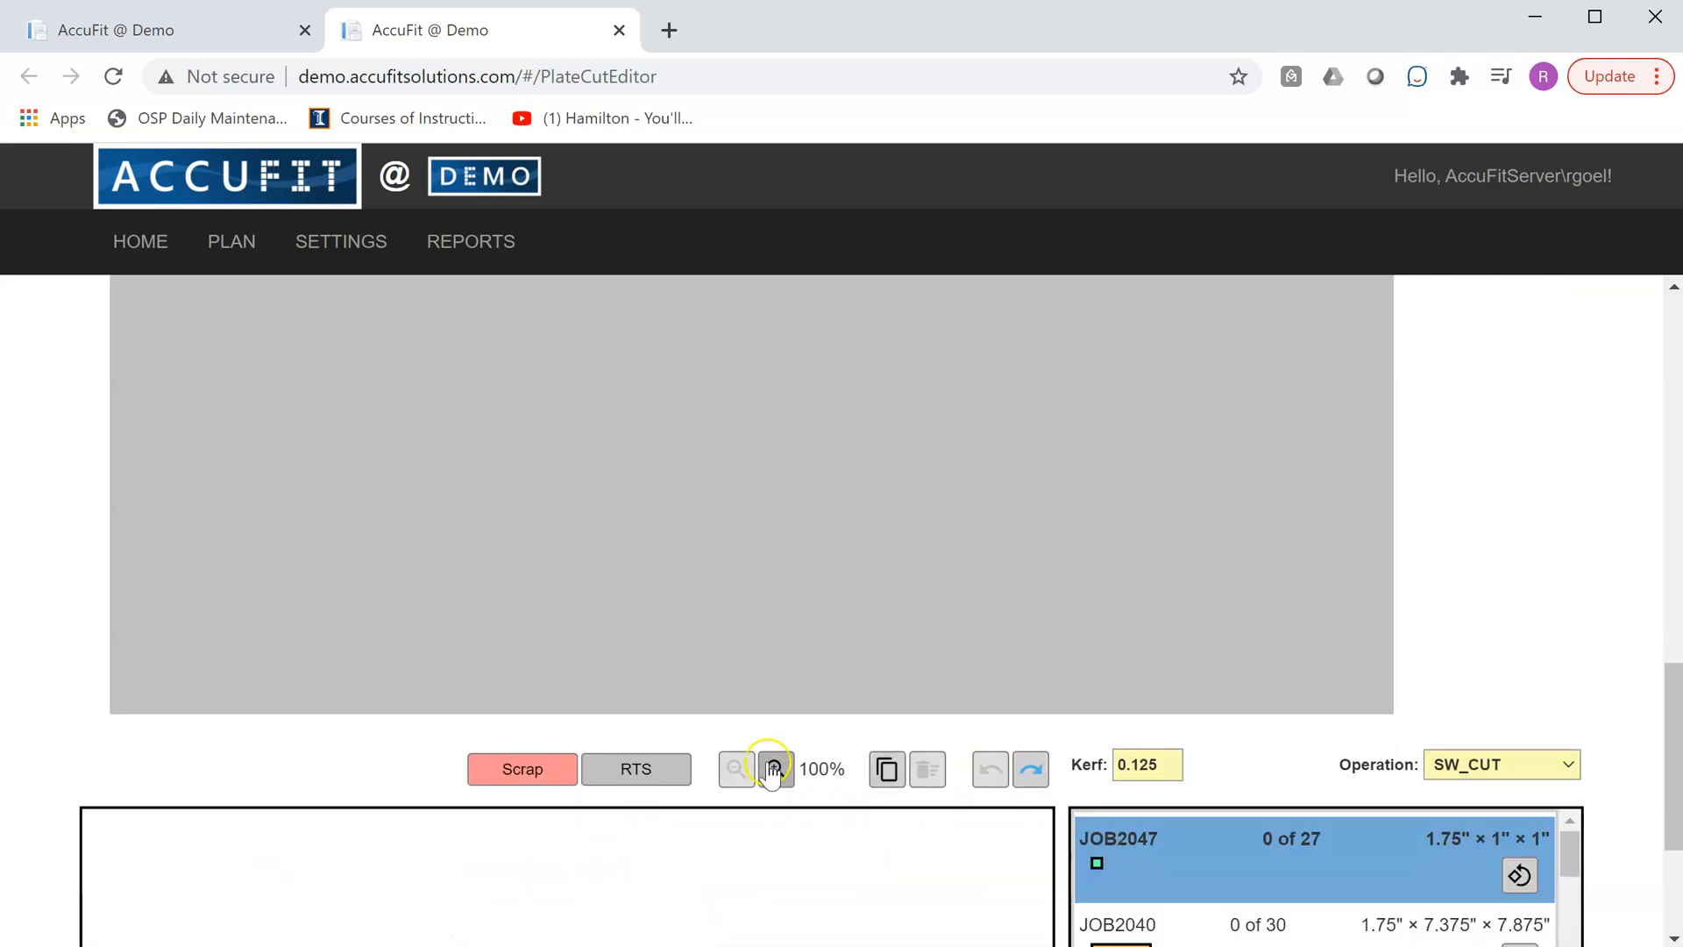
- Inspect the uncut new layout at magnifications up to 400%, then return it to 100%
{"action": "mouse_move", "coordinate": [1671, 751]}
{"action": "left_mouse_down"}
{"action": "mouse_move", "coordinate": [1672, 701]}
{"action": "mouse_move", "coordinate": [1669, 738]}
{"action": "left_mouse_up"}
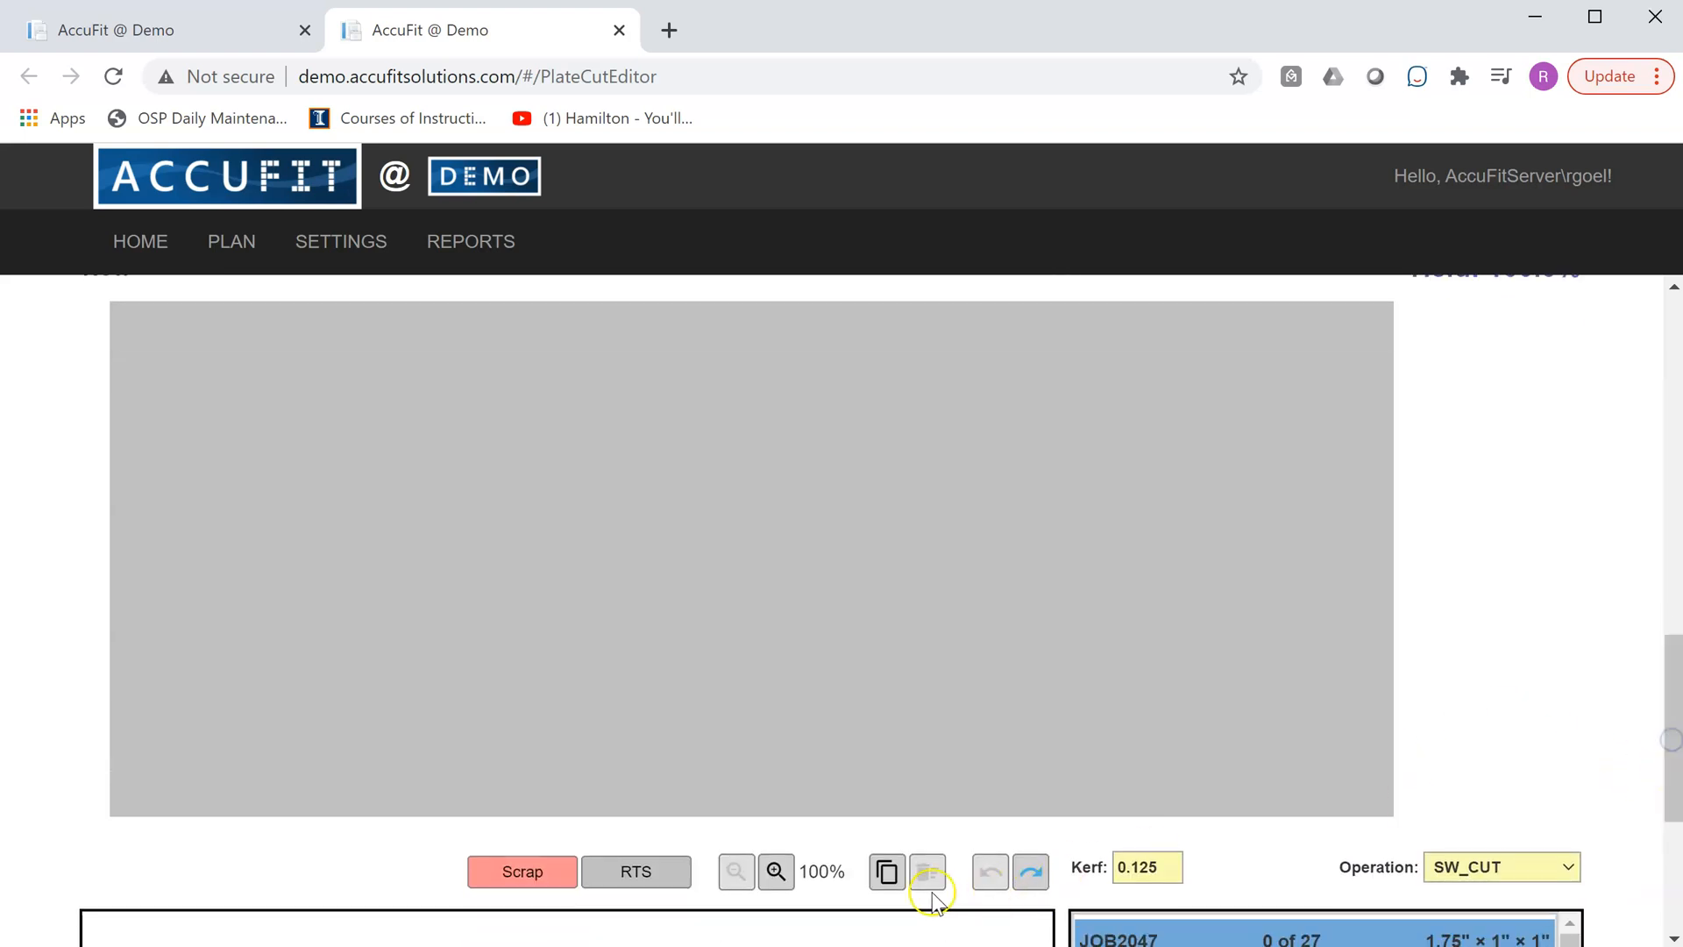
{"action": "left_click", "coordinate": [776, 873]}
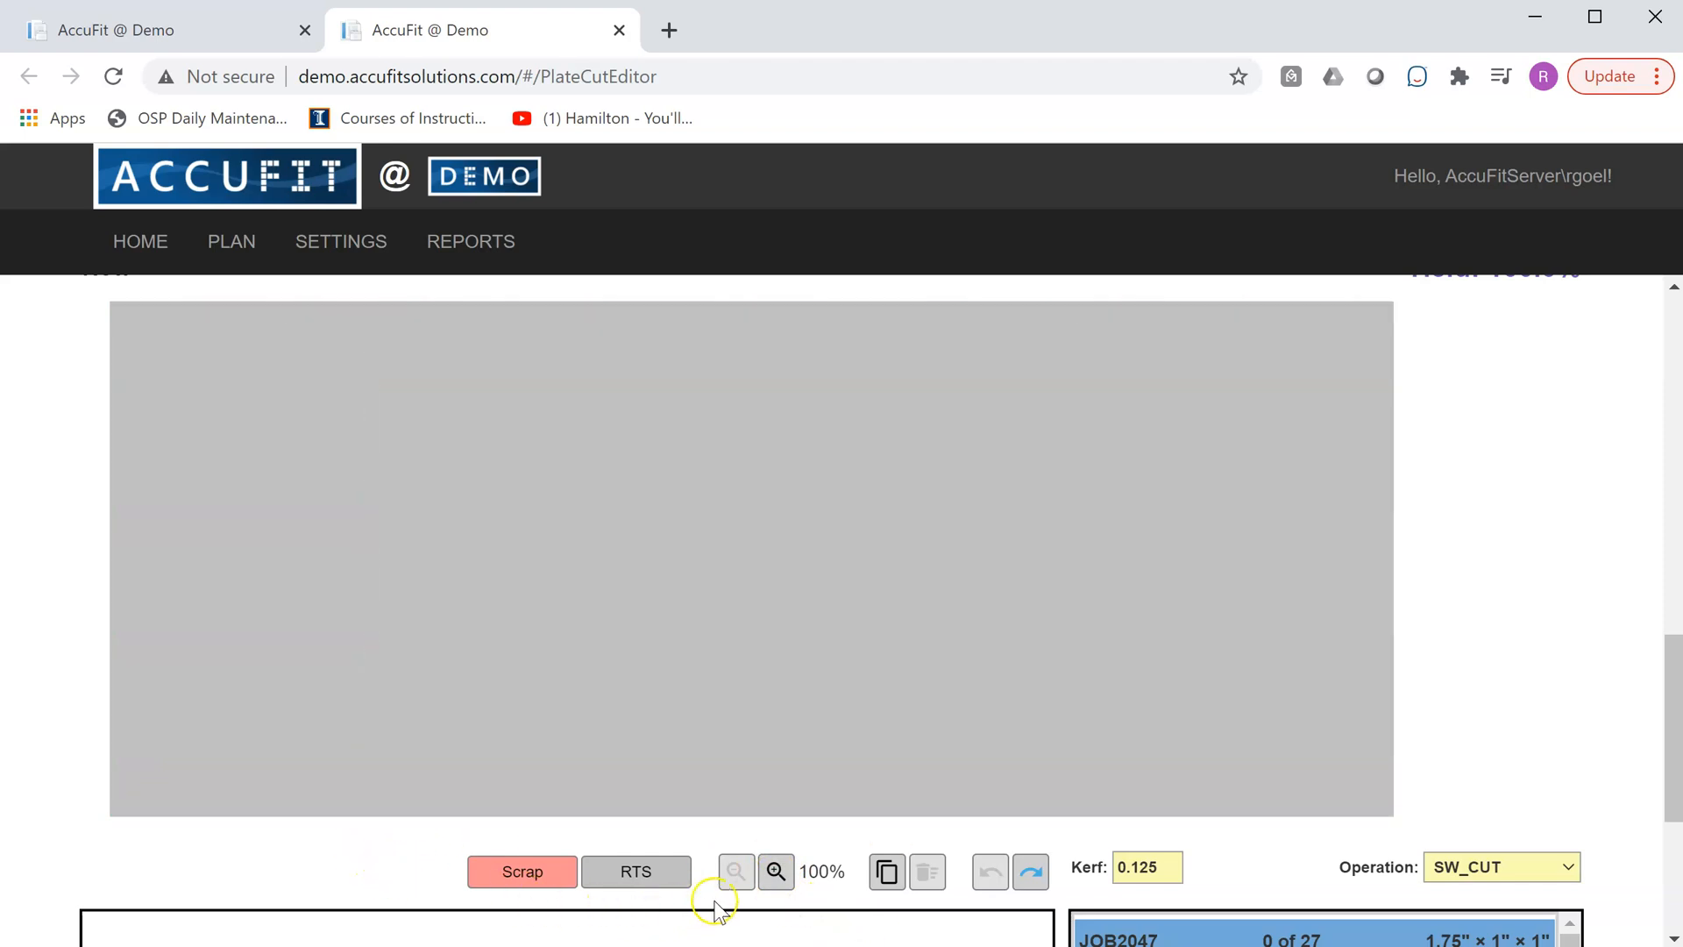
{"action": "left_click", "coordinate": [777, 872]}
{"action": "left_click", "coordinate": [784, 881]}
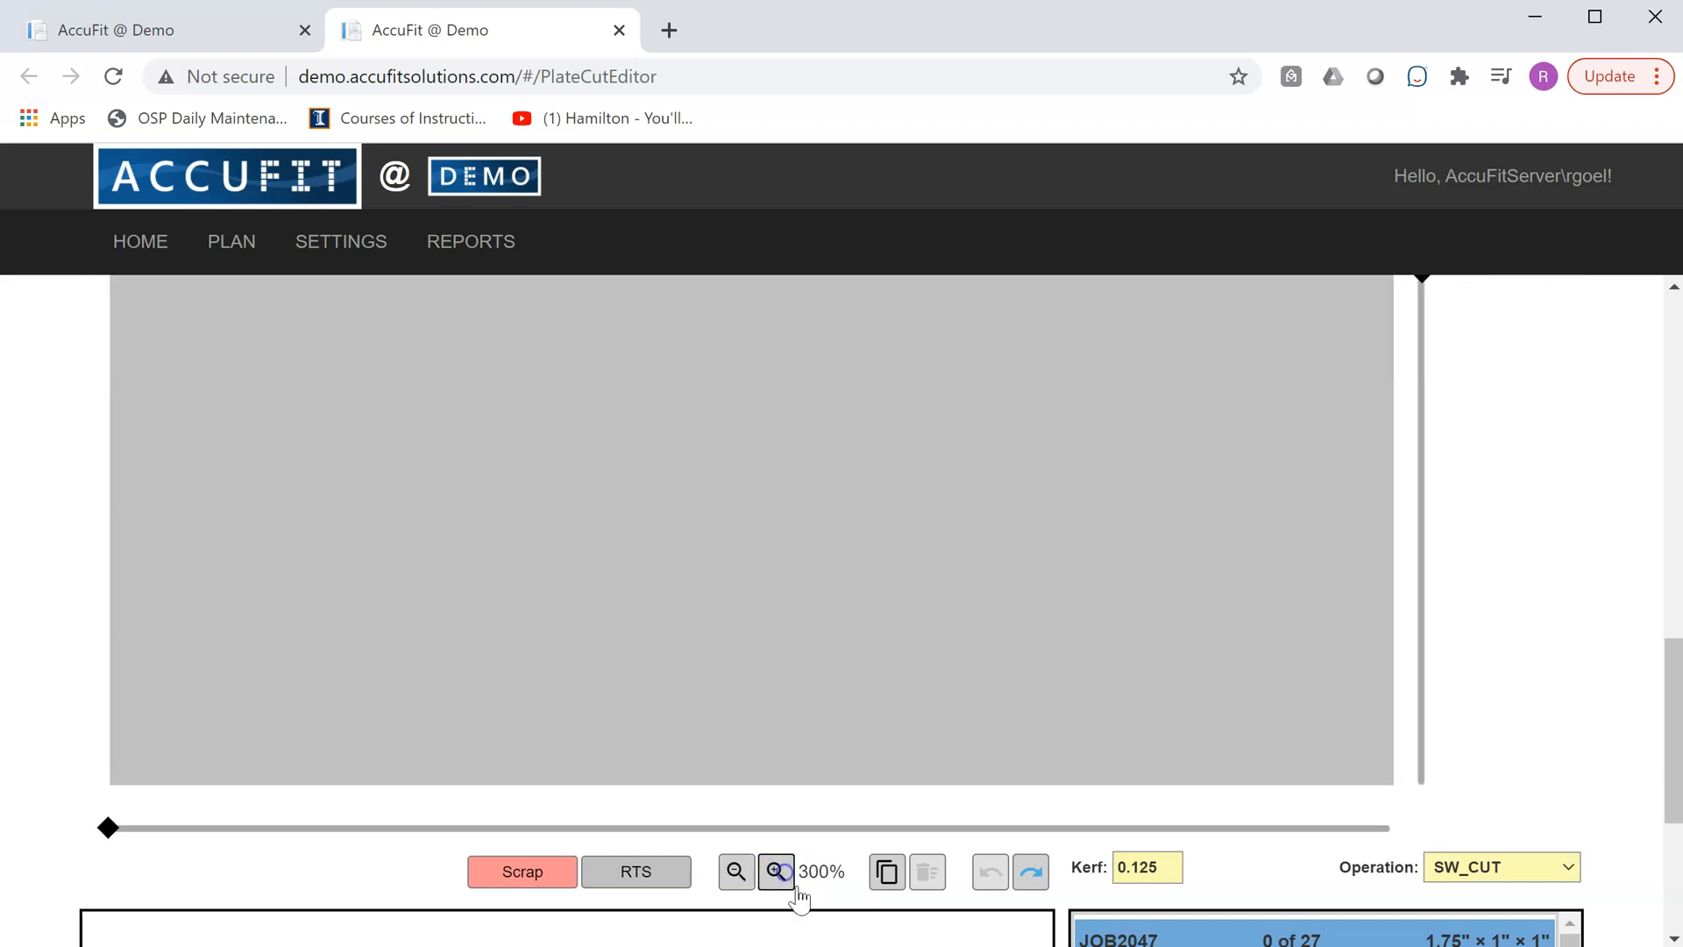
{"action": "left_click", "coordinate": [775, 872]}
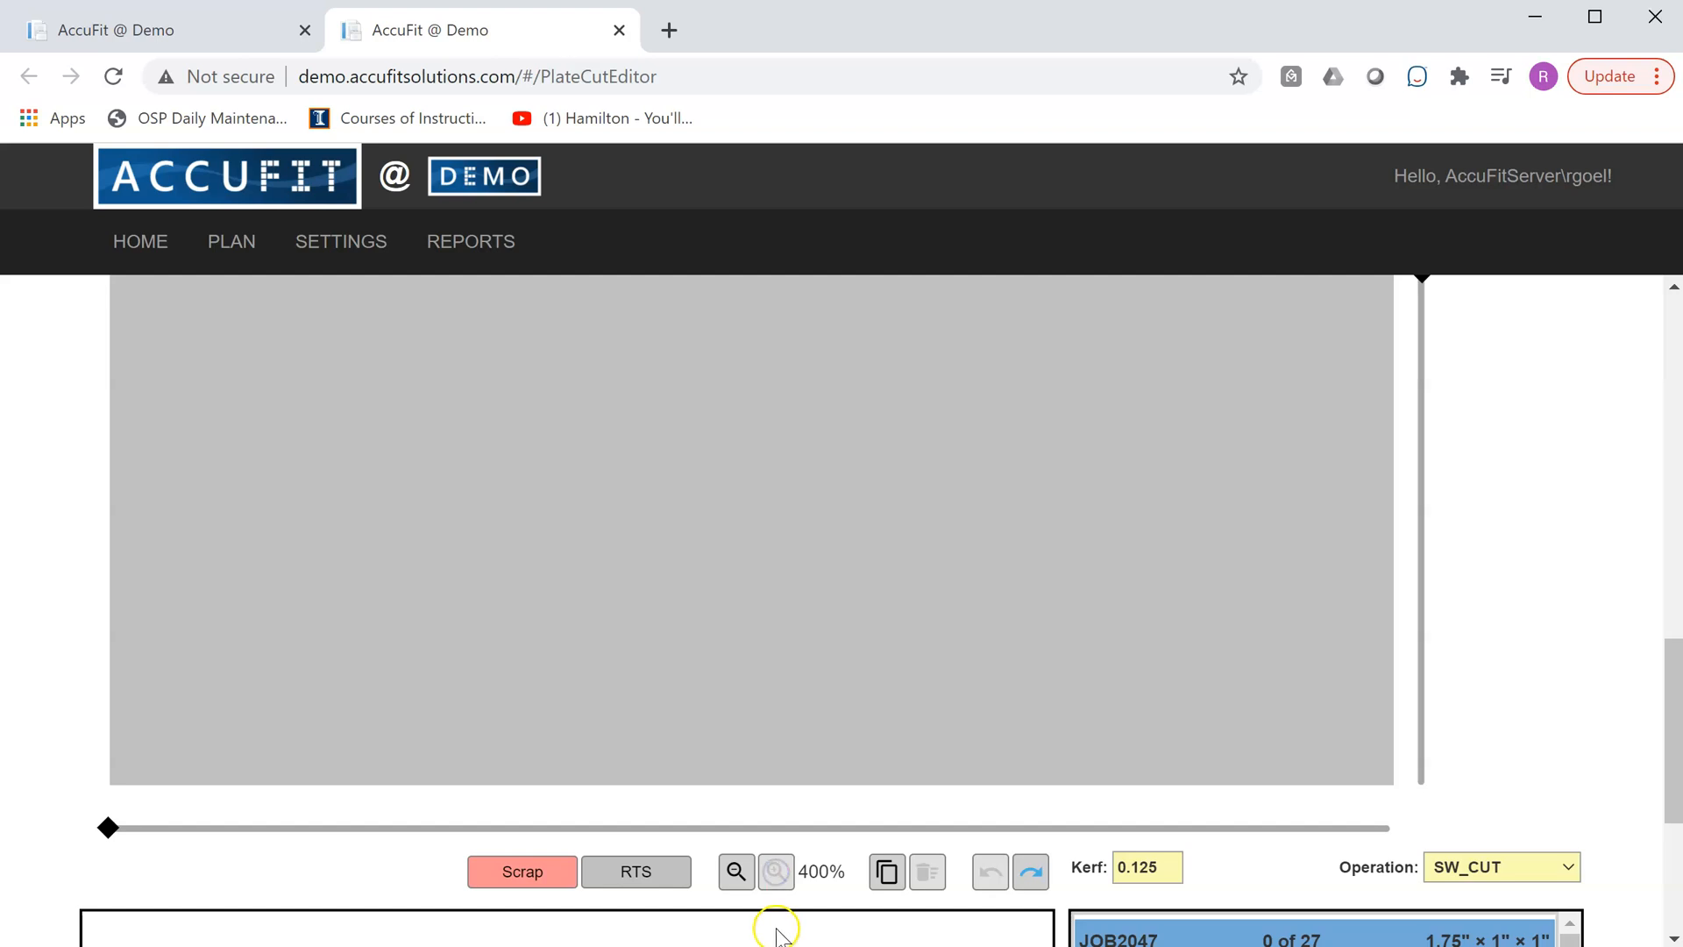
{"action": "left_click", "coordinate": [736, 873]}
{"action": "left_click", "coordinate": [736, 872]}
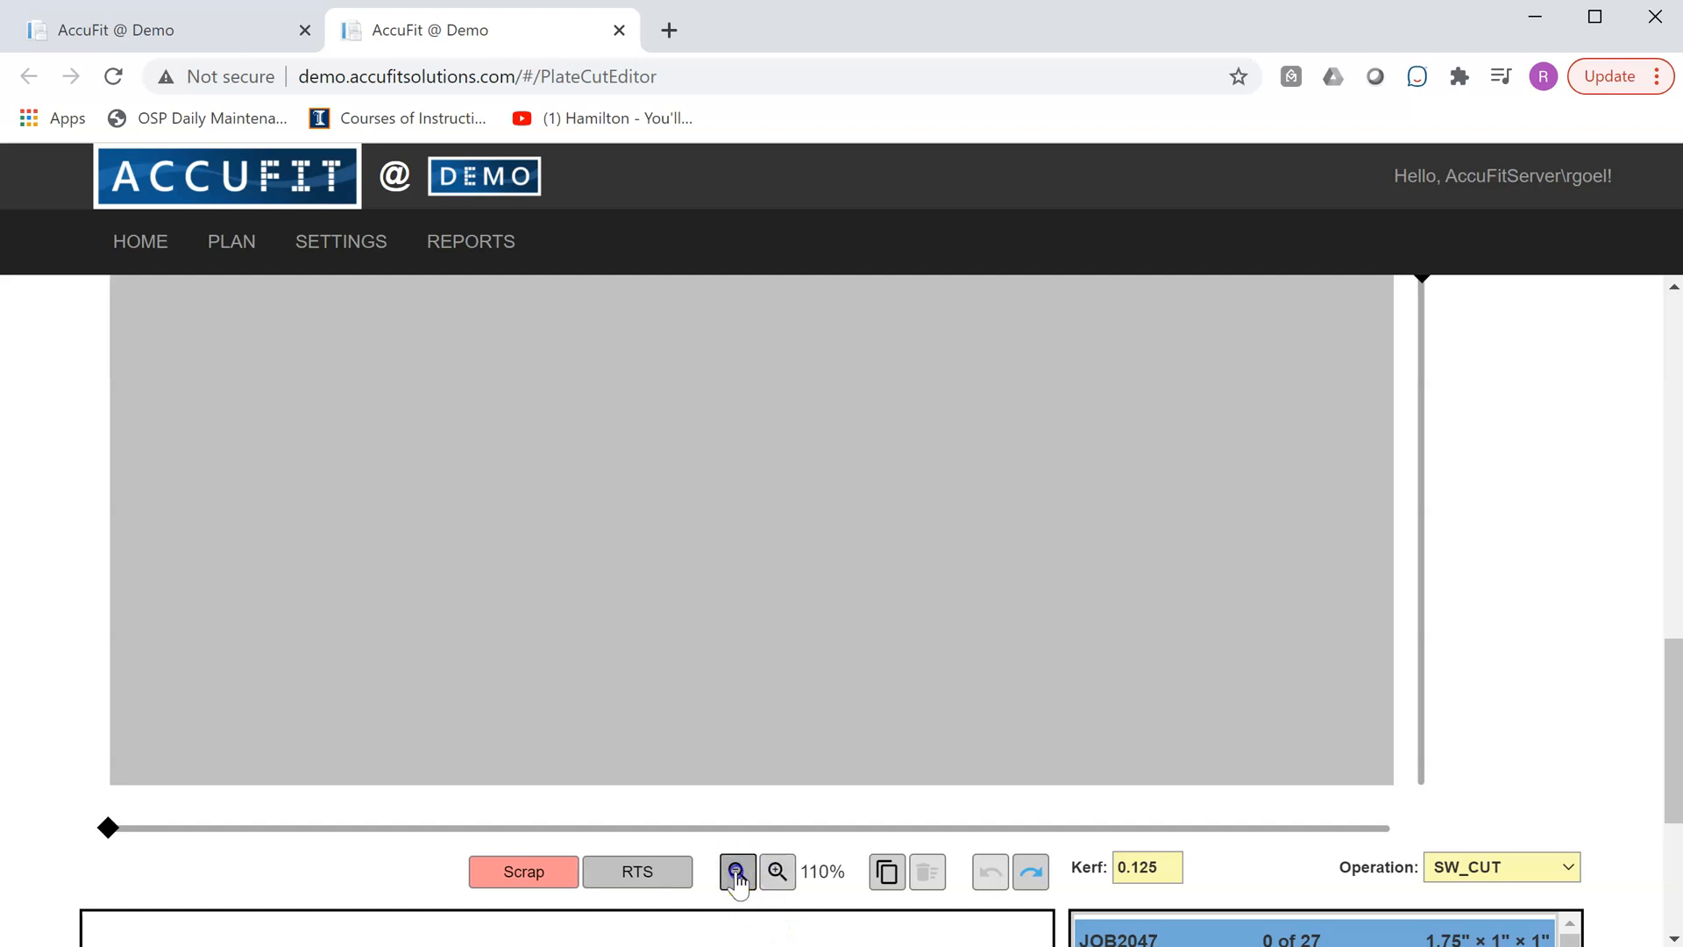
{"action": "left_click", "coordinate": [772, 840]}
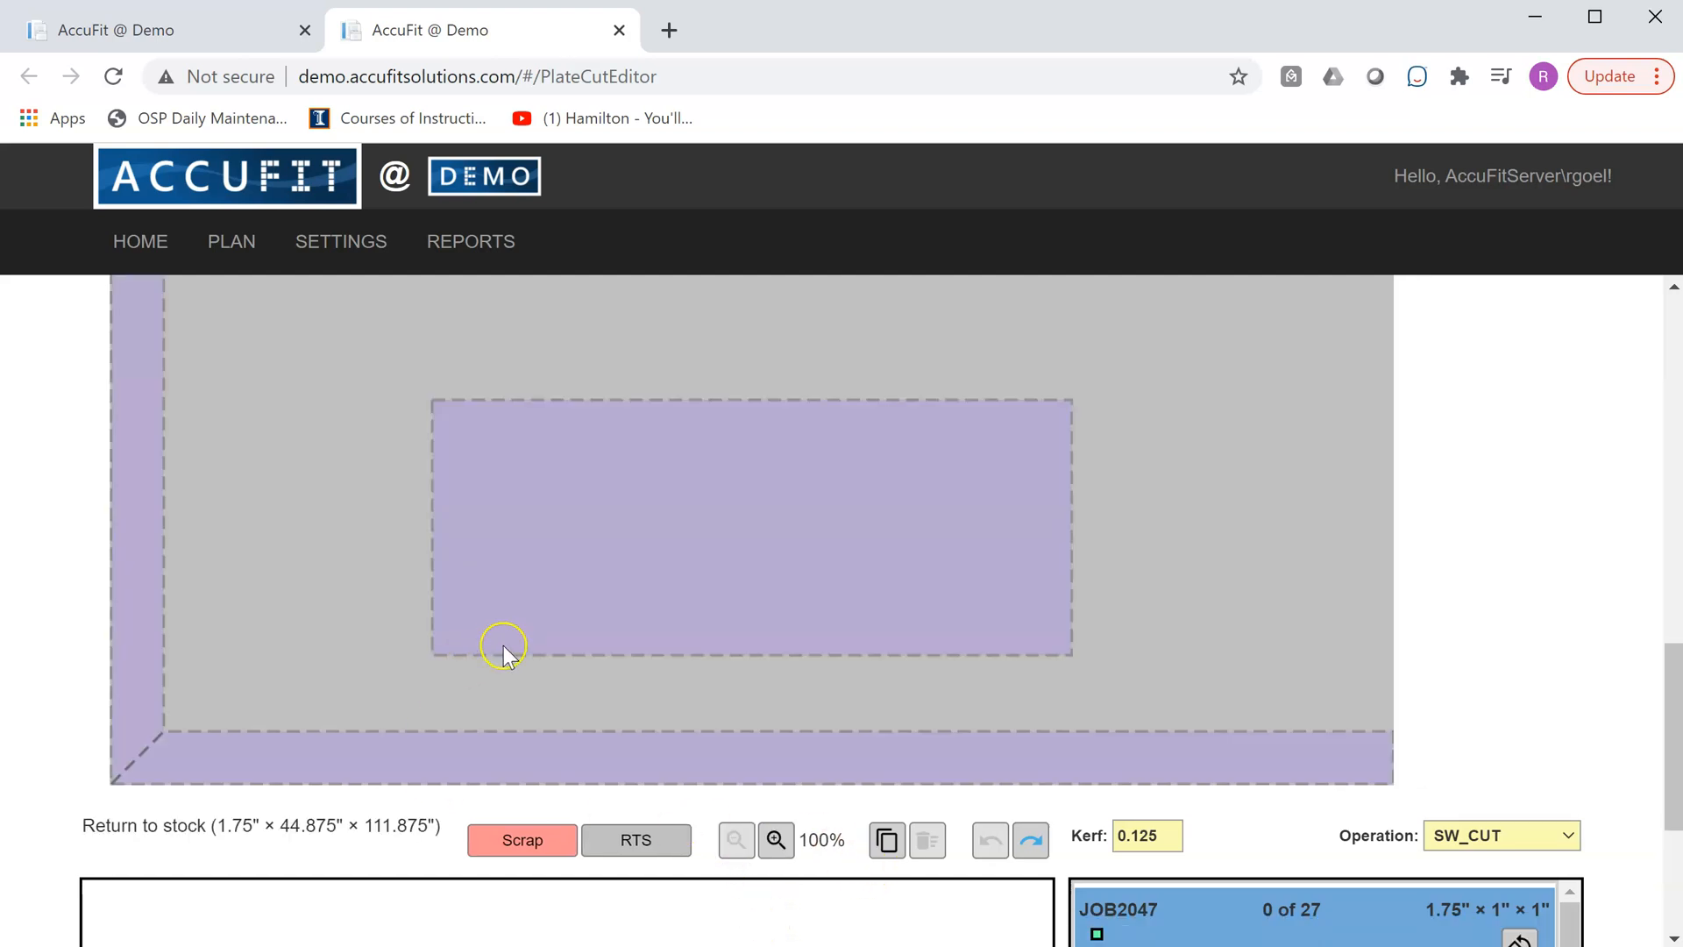
- At 400% magnification, cut a single 1" wide strip along the lower edge of the plate
{"action": "left_click_drag", "start_coordinate": [1673, 783], "coordinate": [1671, 764]}
{"action": "left_click", "coordinate": [811, 614]}
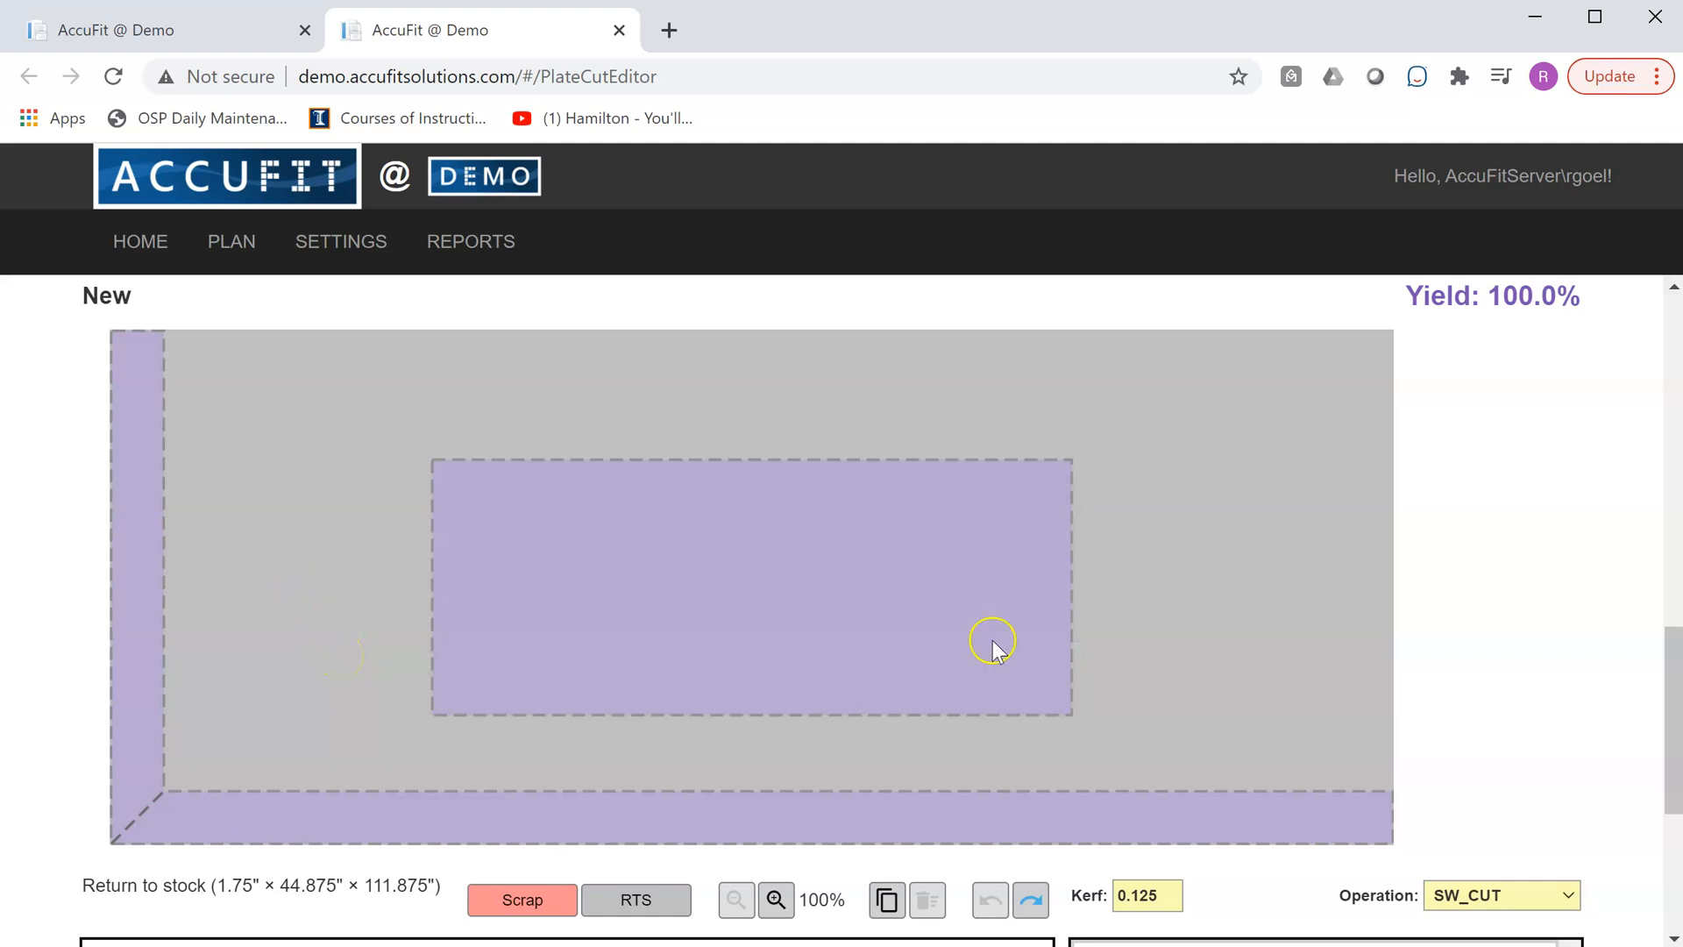
{"action": "left_click", "coordinate": [527, 642]}
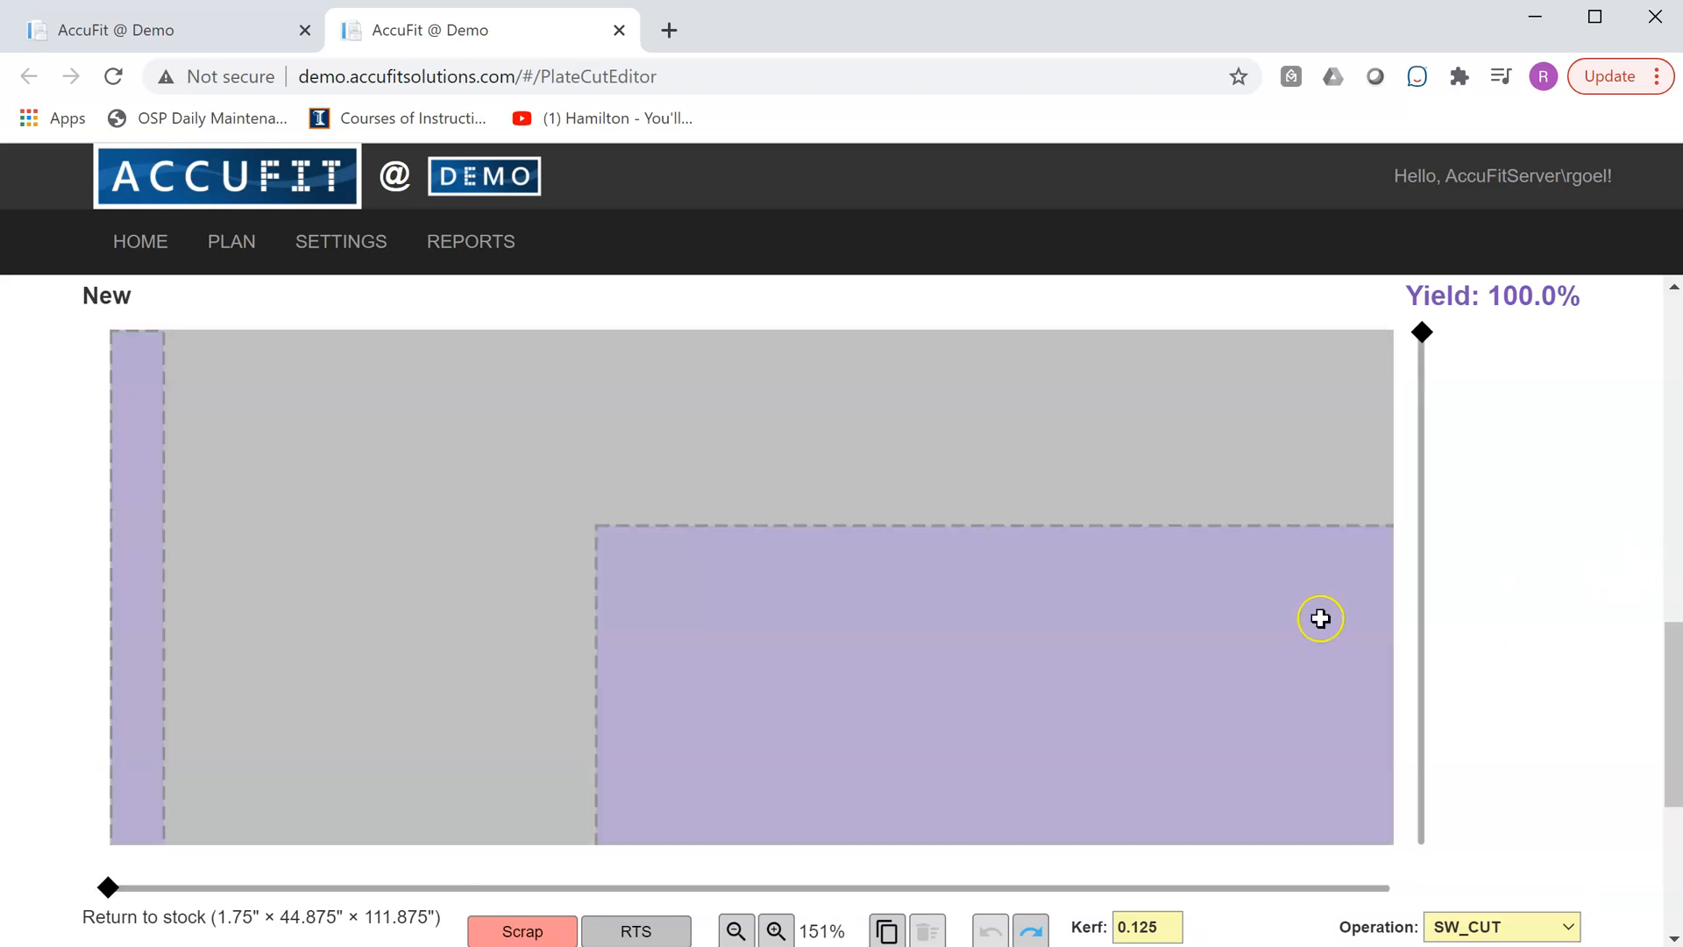
{"action": "left_click", "coordinate": [644, 572]}
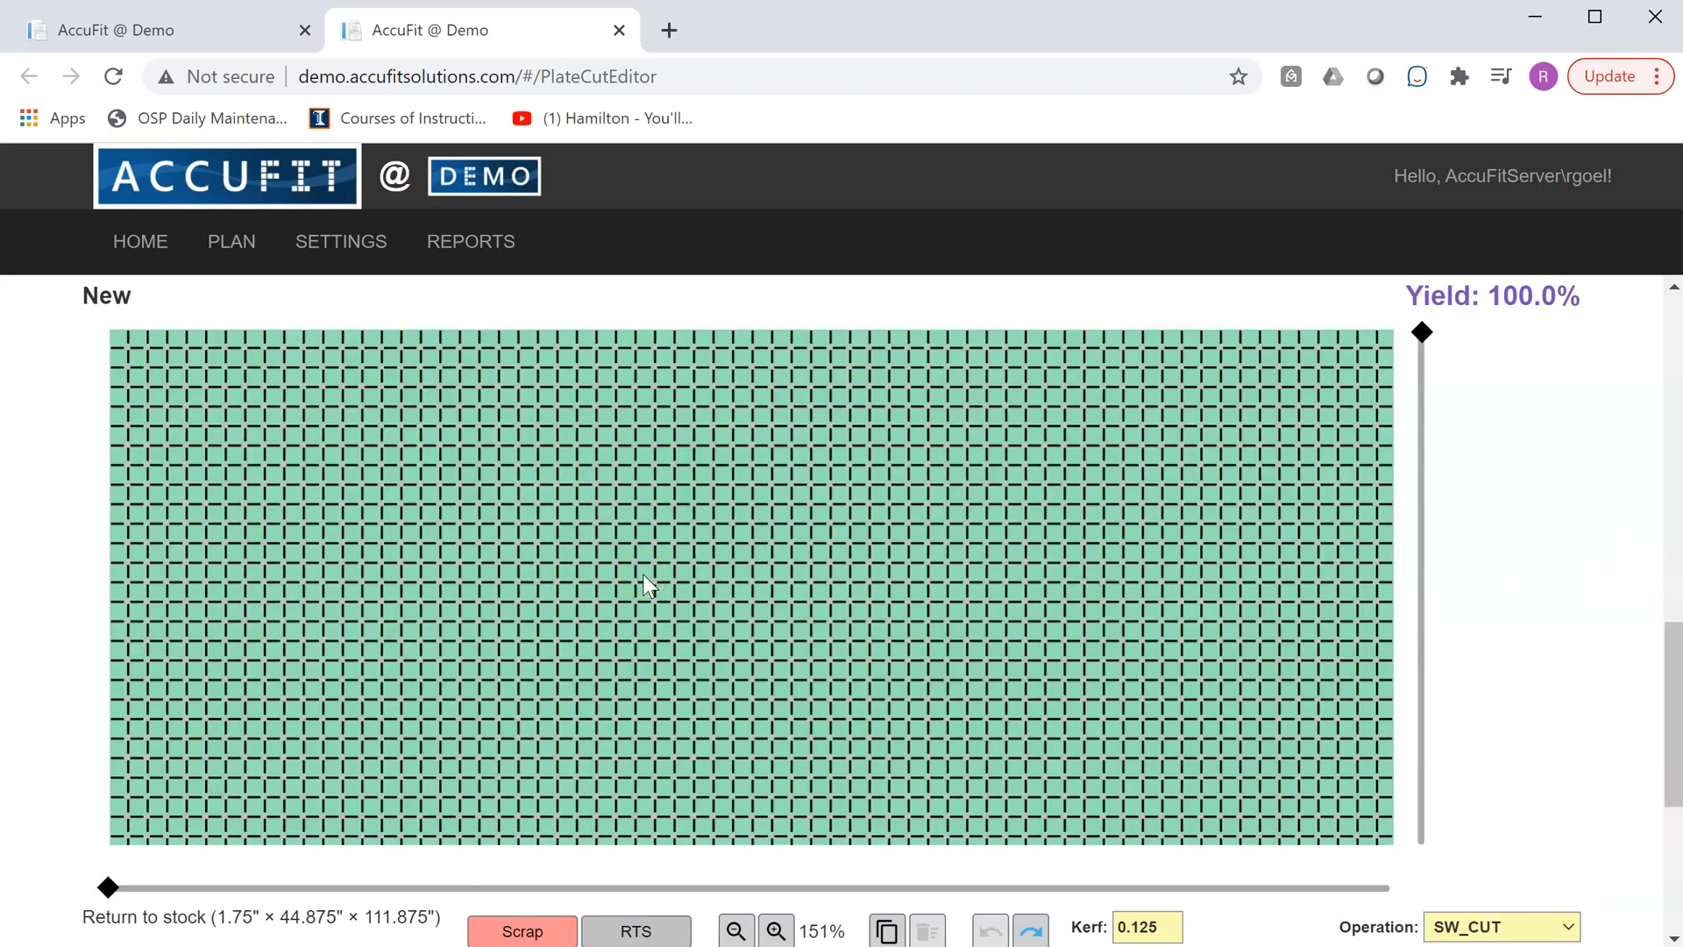
{"action": "left_click", "coordinate": [633, 584]}
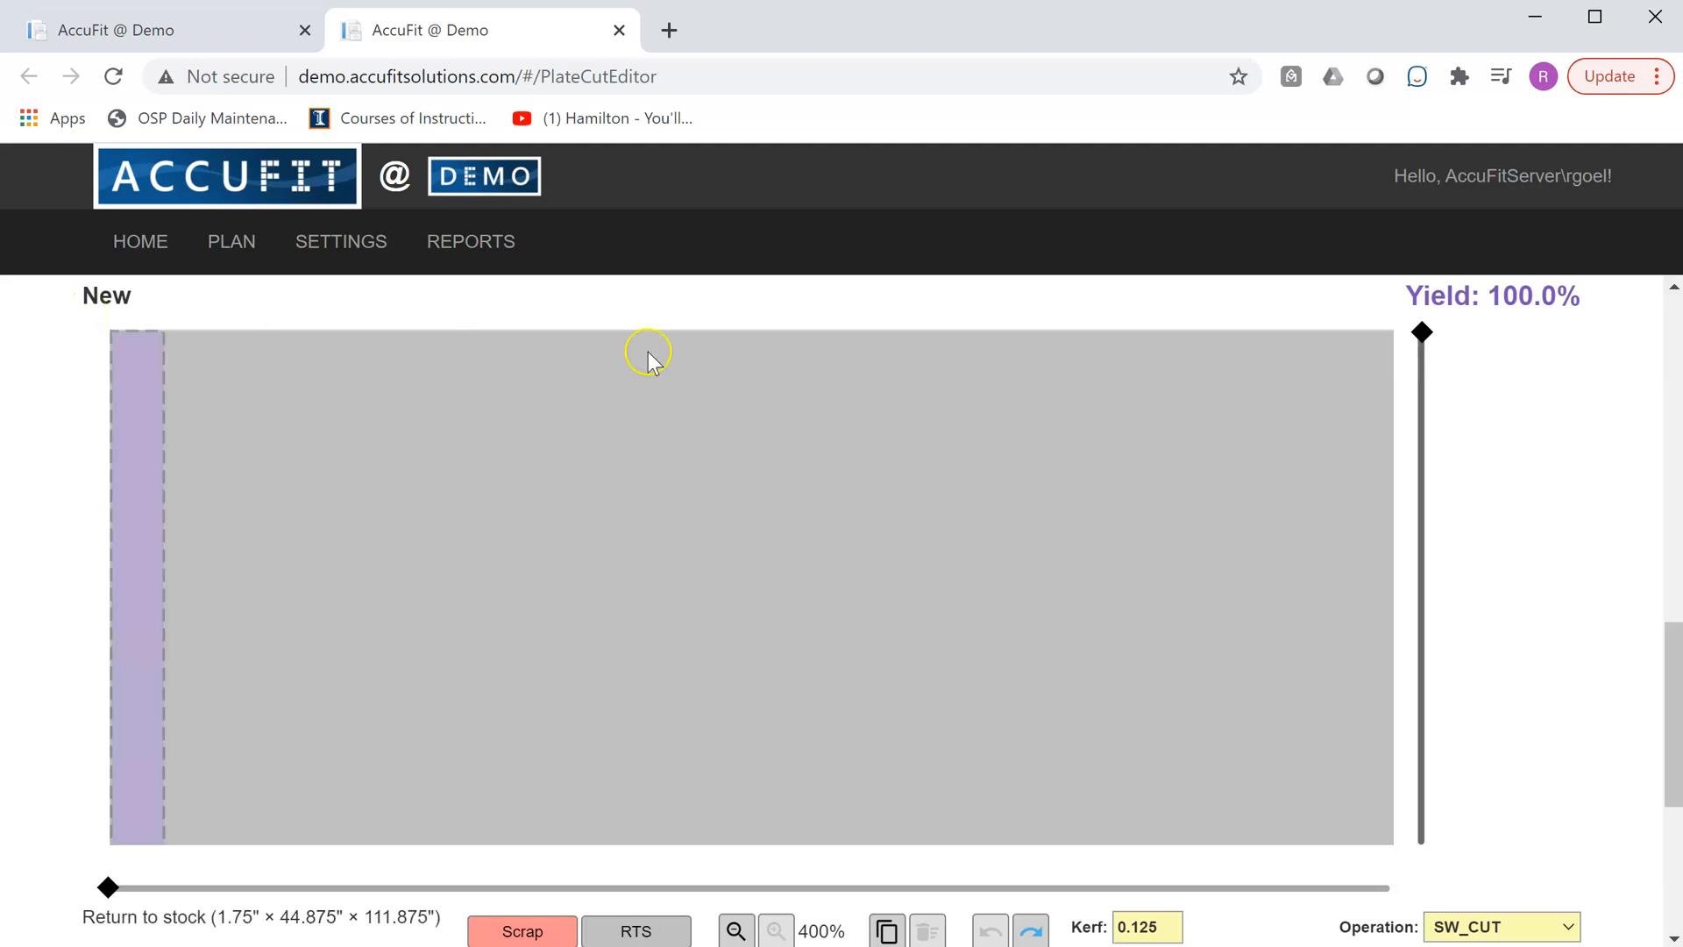
{"action": "left_click_drag", "start_coordinate": [1421, 331], "coordinate": [1437, 850]}
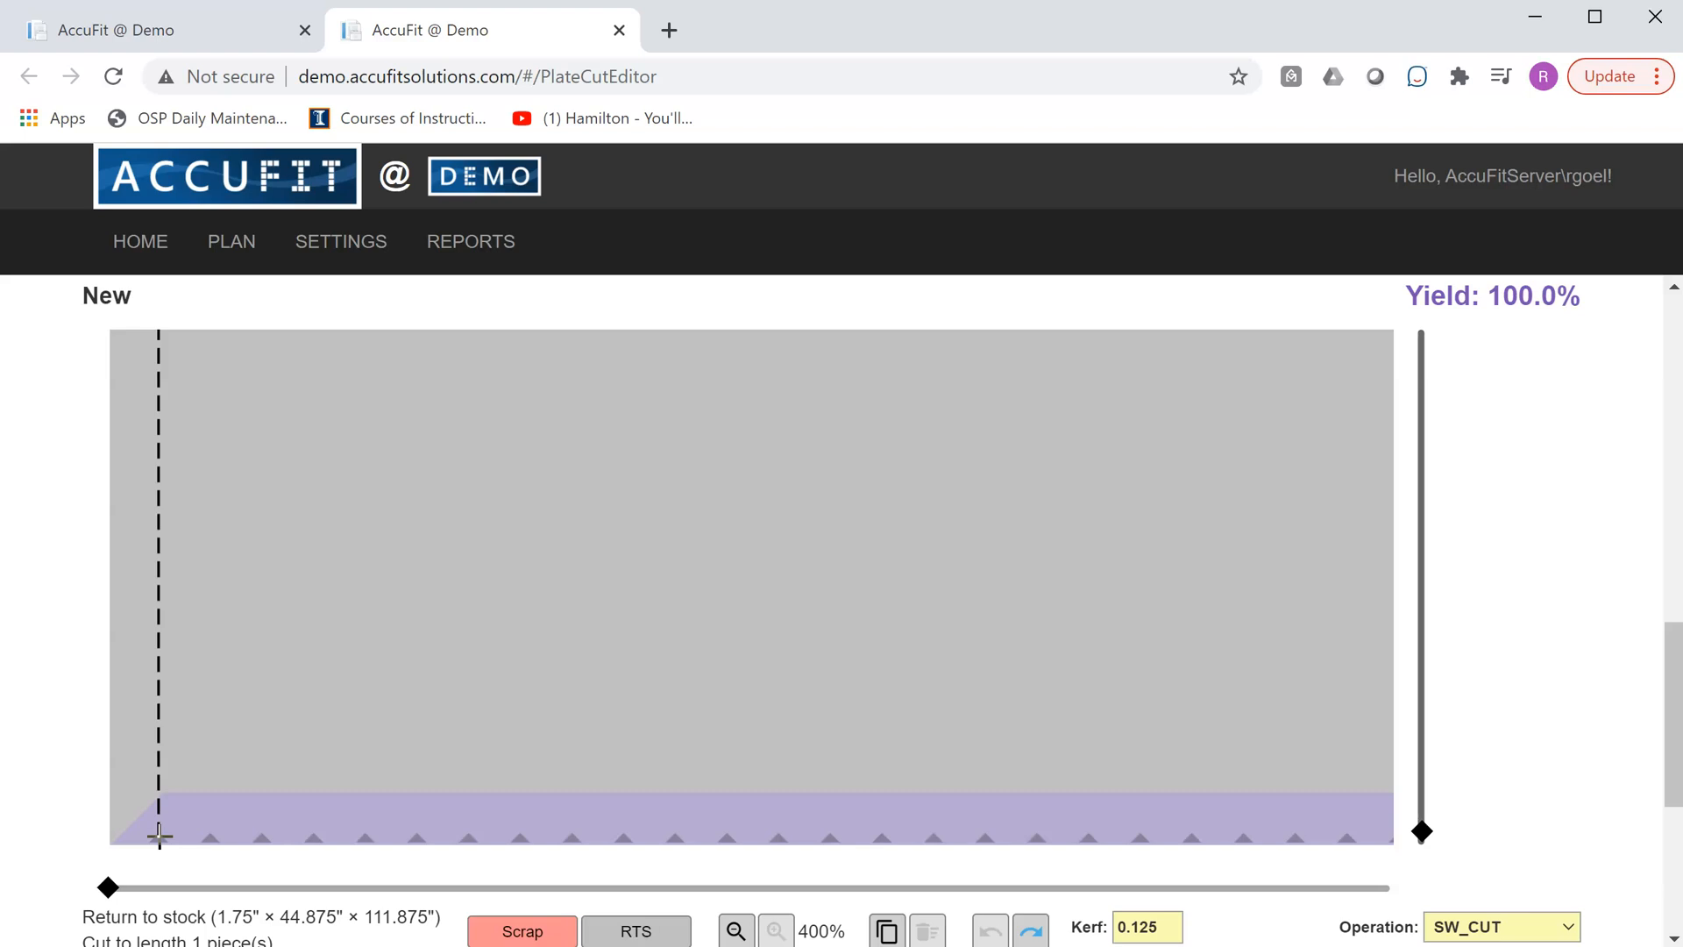
{"action": "left_click", "coordinate": [110, 794]}
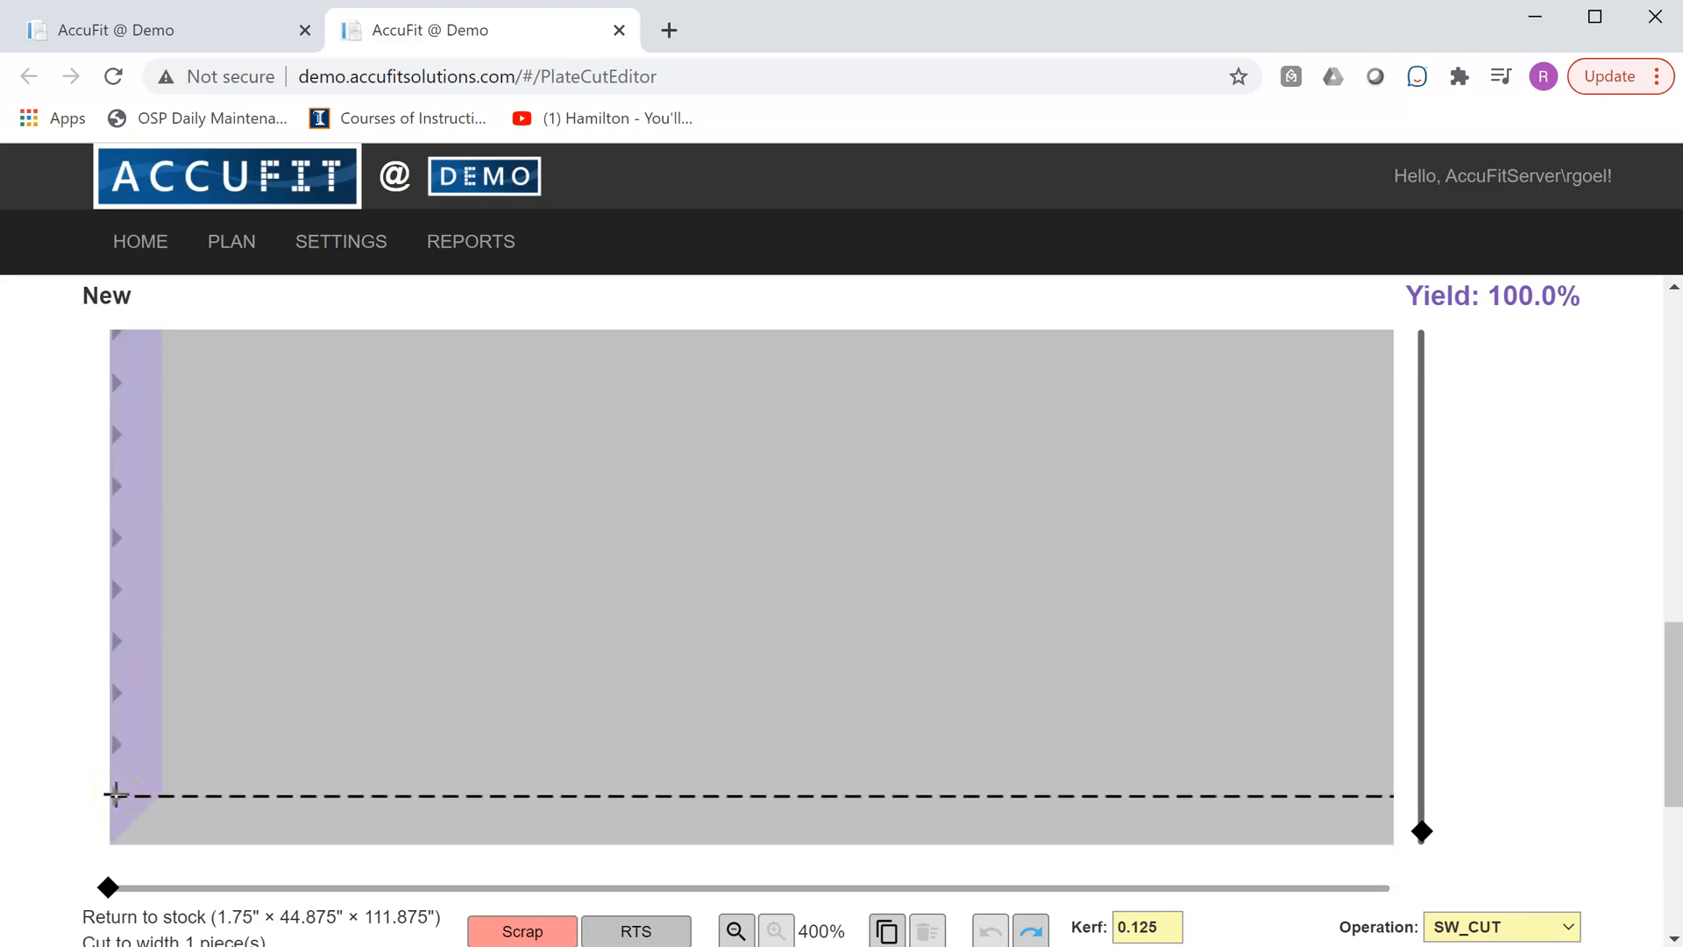
{"action": "left_click", "coordinate": [116, 794]}
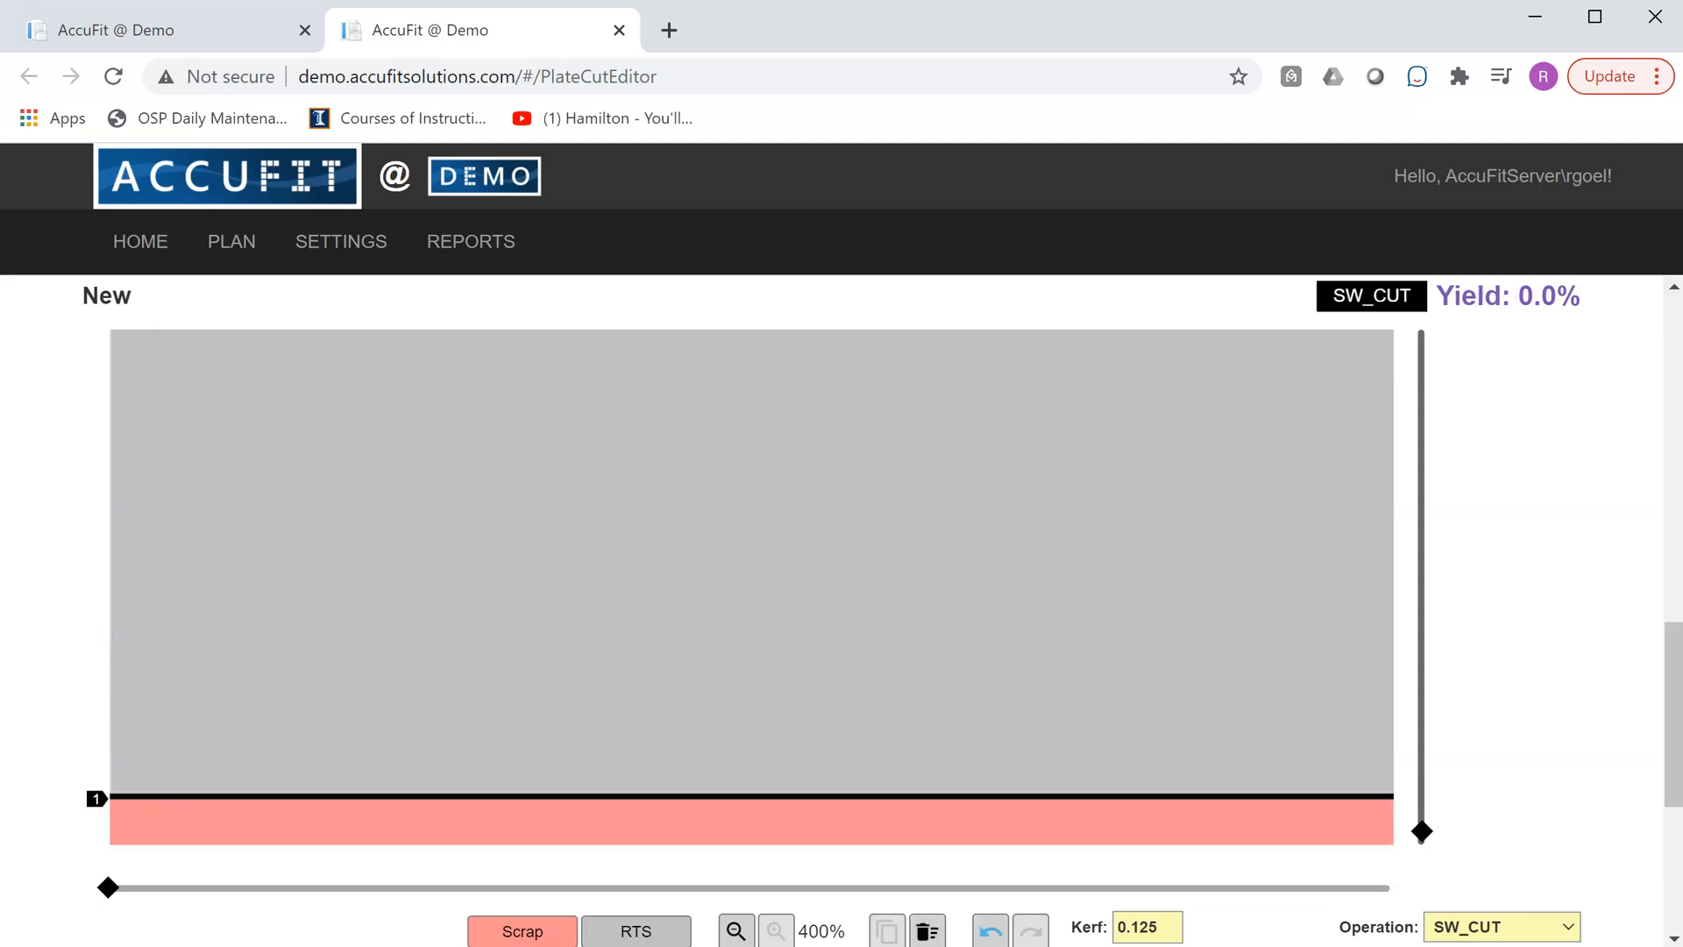
- Cut the strip to length at 1" from its left end and assign that piece to JOB2047
{"action": "left_click", "coordinate": [154, 834]}
{"action": "left_click", "coordinate": [154, 837]}
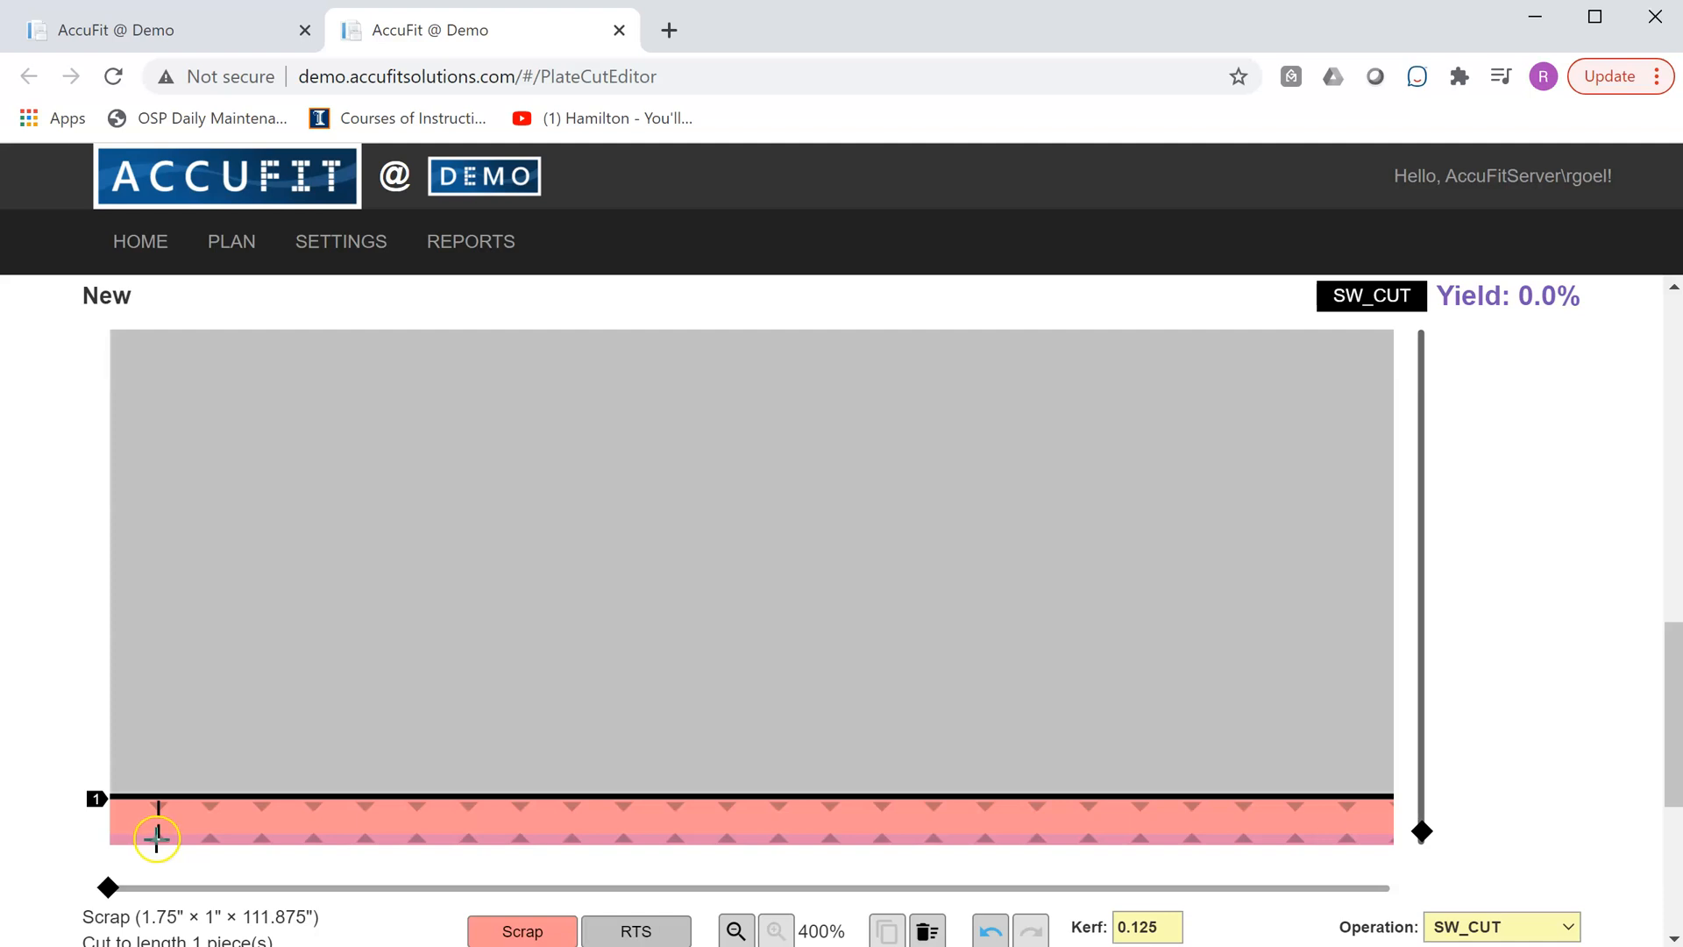
{"action": "left_click", "coordinate": [157, 838]}
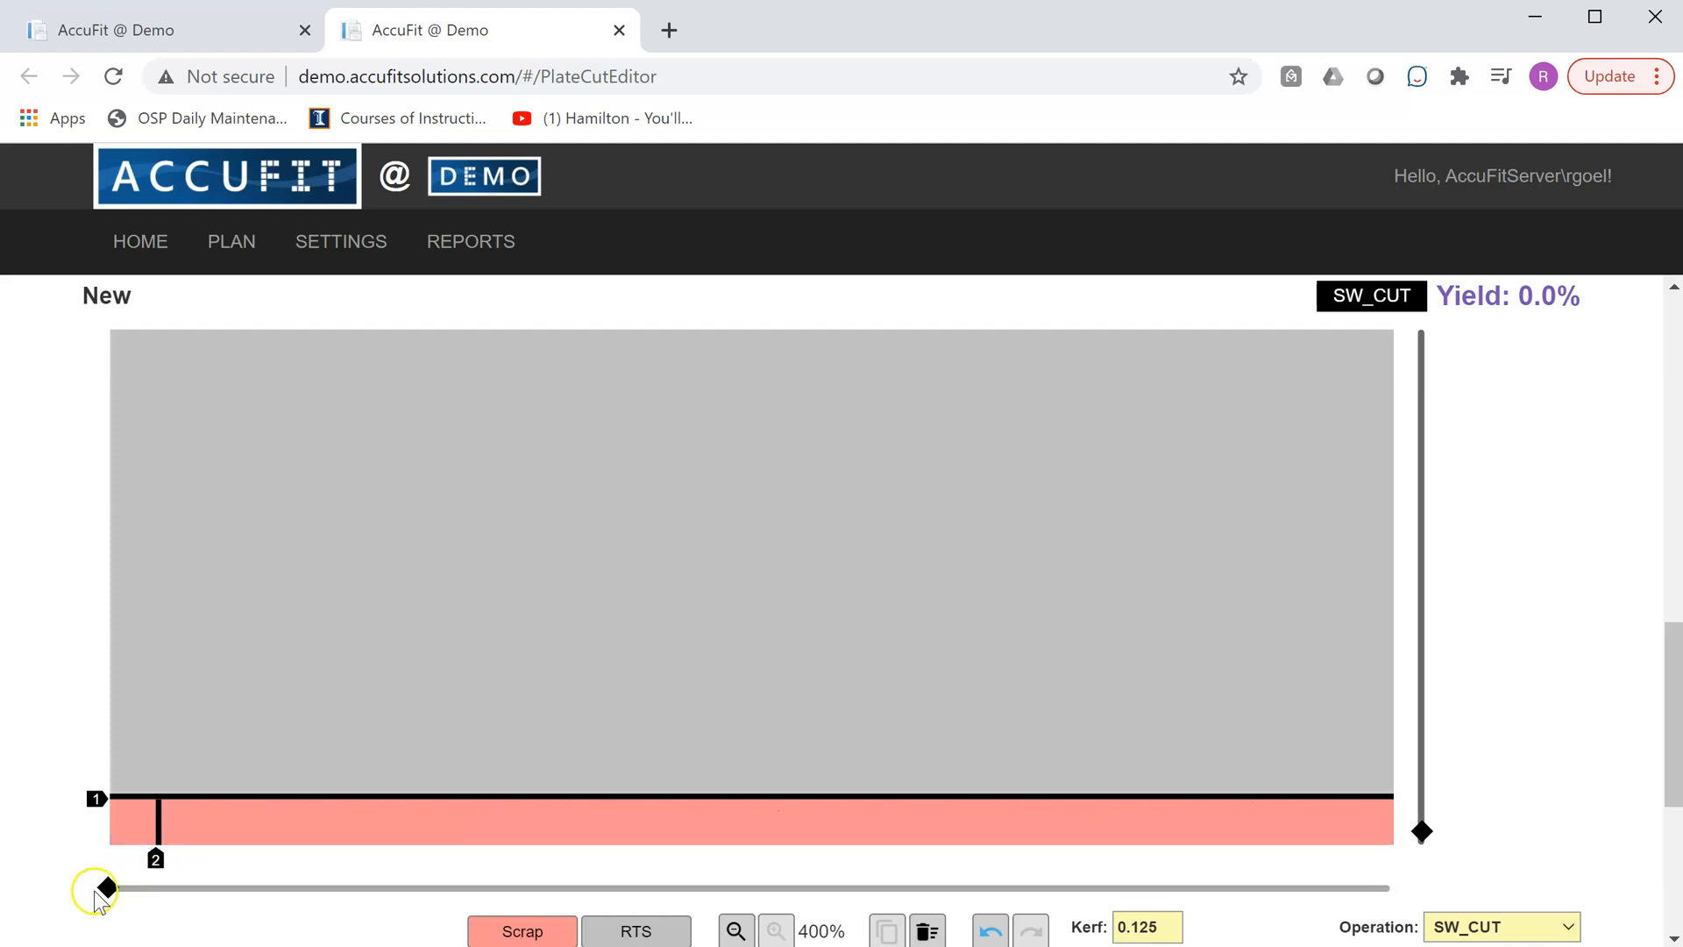
{"action": "left_click", "coordinate": [132, 822]}
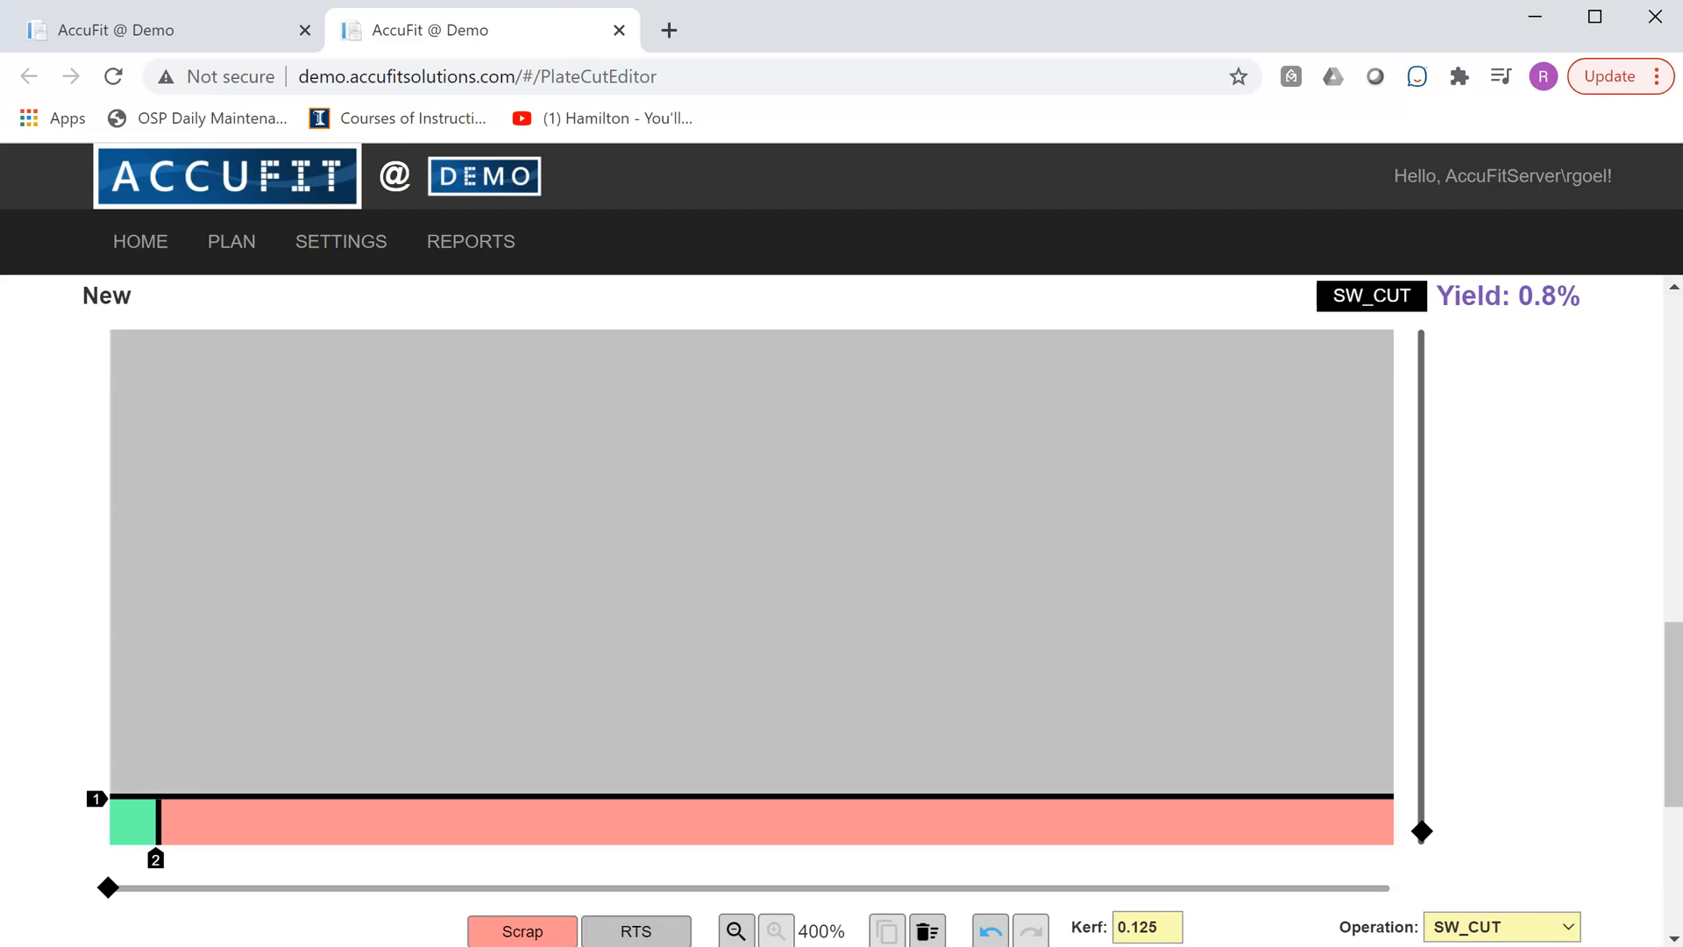
- Cut four more 1" pieces consecutively from the remaining scrap strip, assigning each one to JOB2047
{"action": "left_click", "coordinate": [210, 836]}
{"action": "left_click", "coordinate": [180, 822]}
{"action": "left_click", "coordinate": [244, 837]}
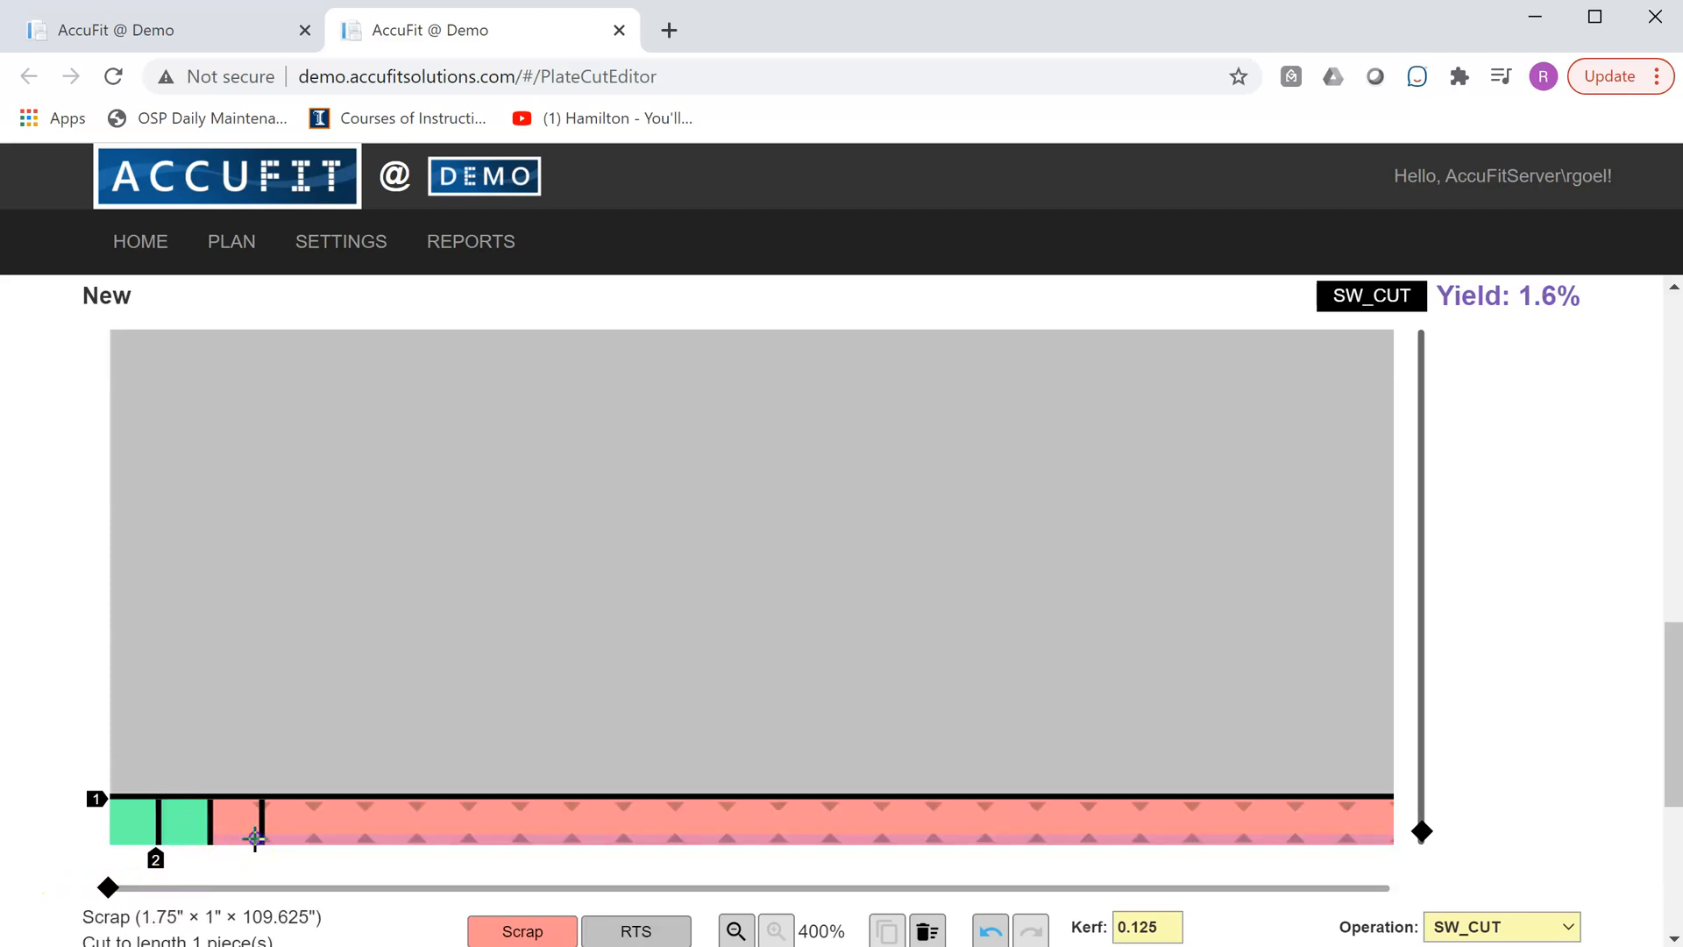
{"action": "left_click", "coordinate": [230, 821]}
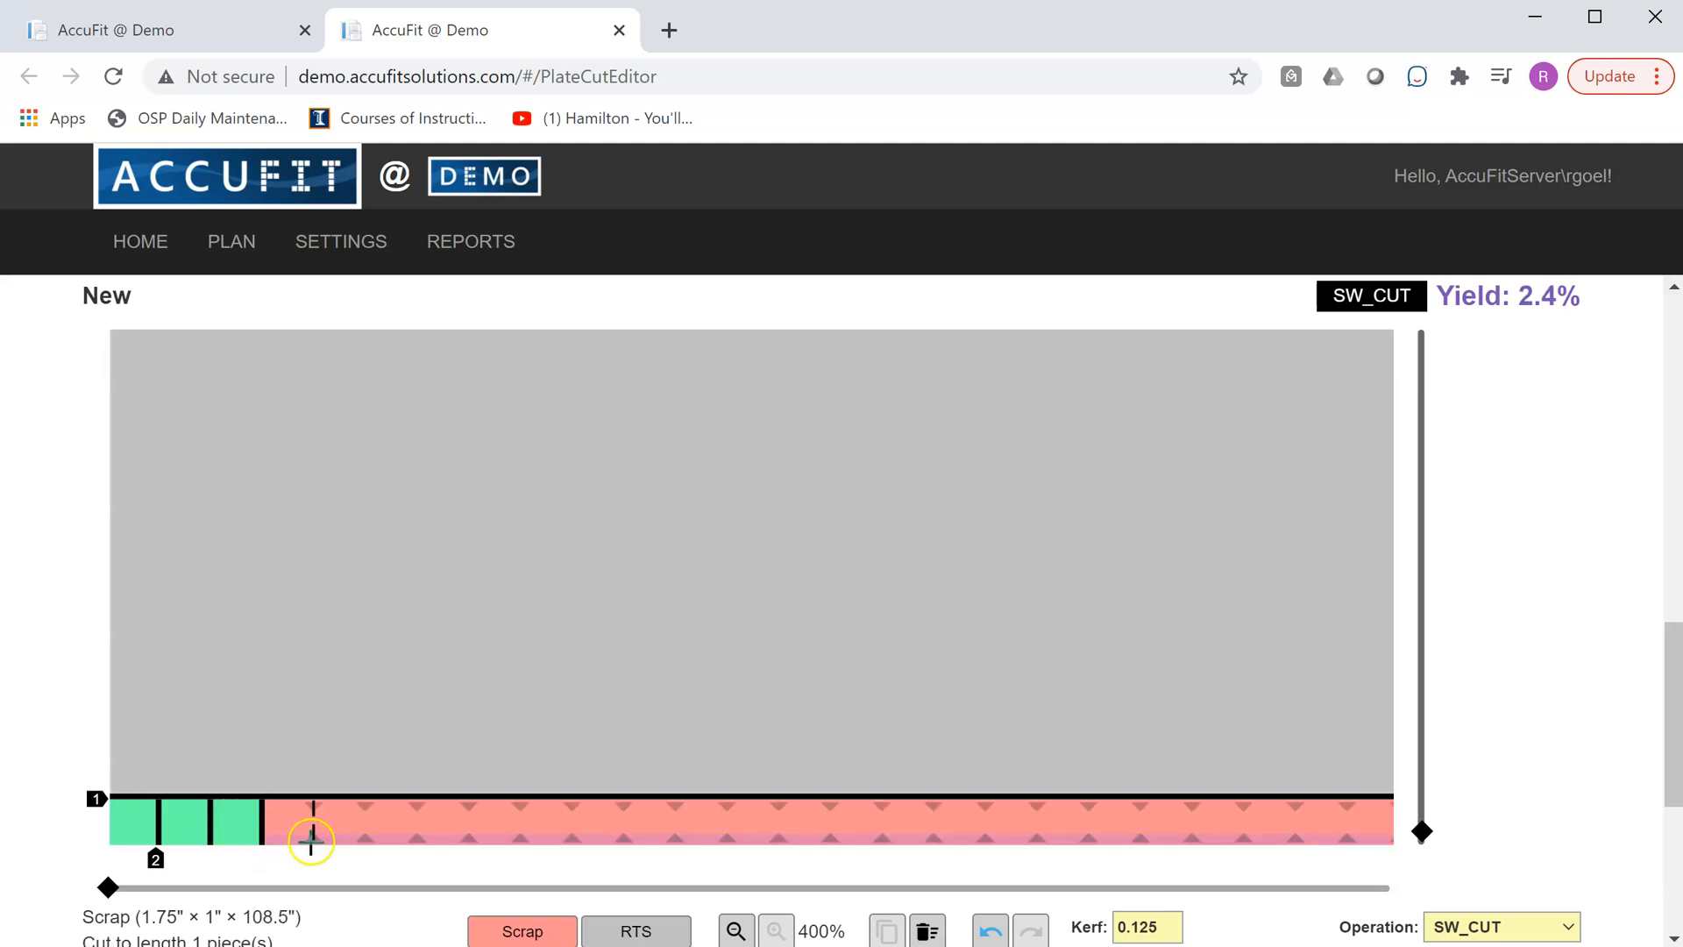
{"action": "left_click", "coordinate": [302, 843]}
{"action": "left_click", "coordinate": [290, 824]}
{"action": "left_click", "coordinate": [357, 837]}
{"action": "left_click", "coordinate": [344, 827]}
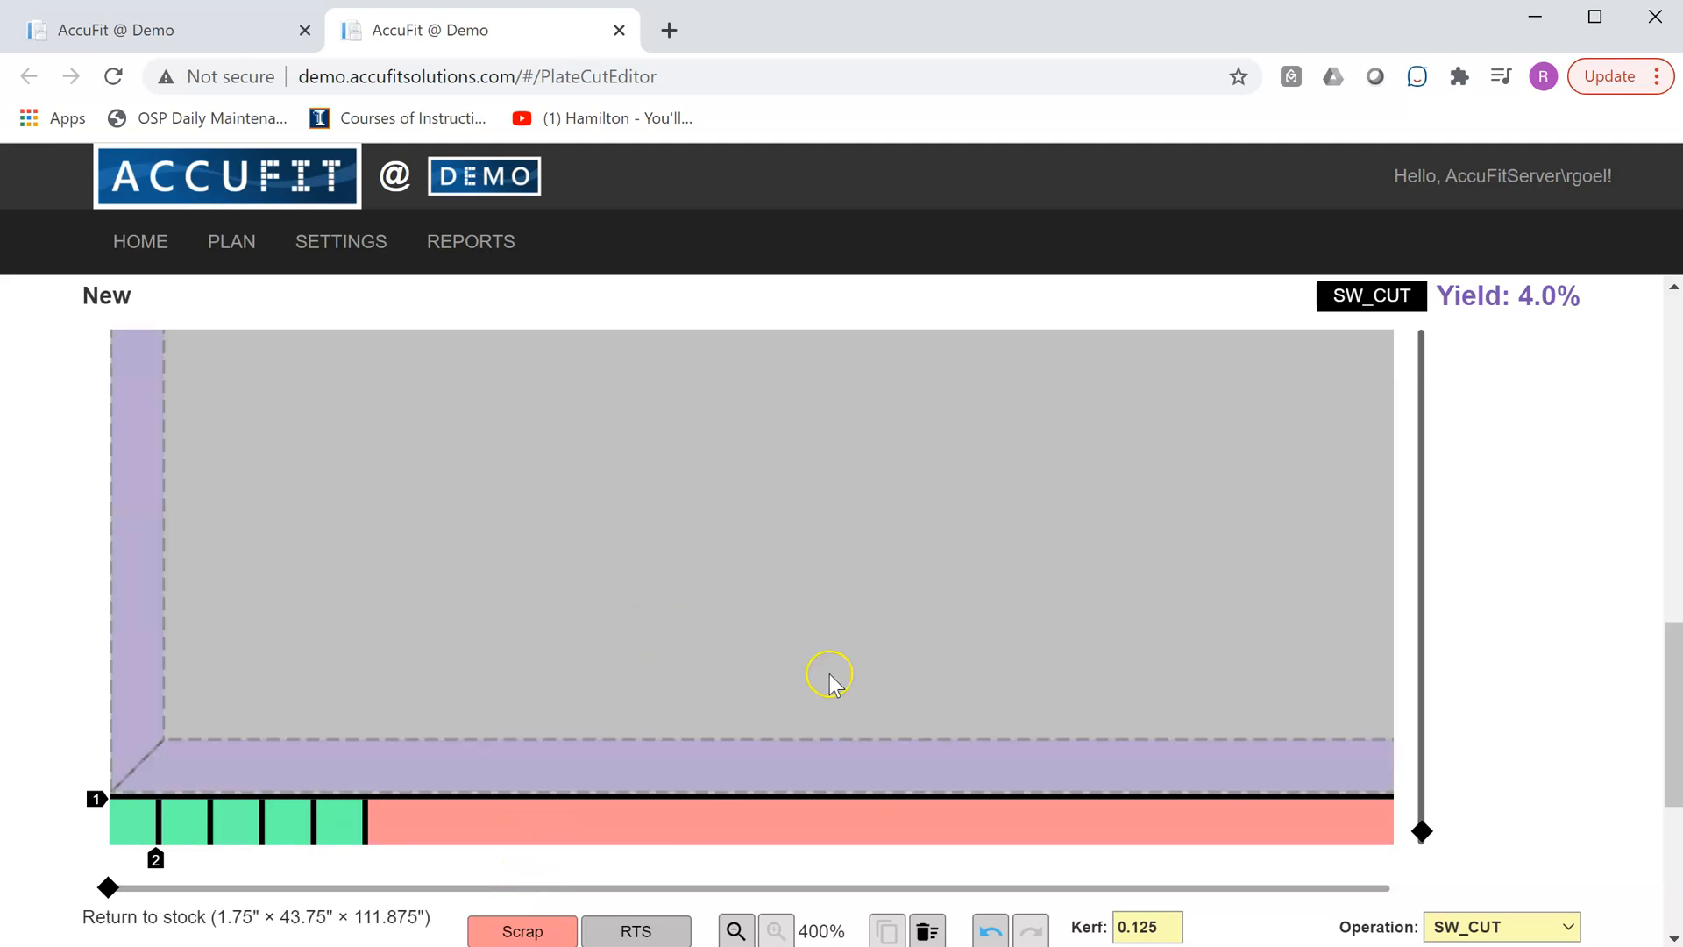
{"action": "scroll", "coordinate": [705, 575], "scroll_direction": "down", "scroll_amount": 3}
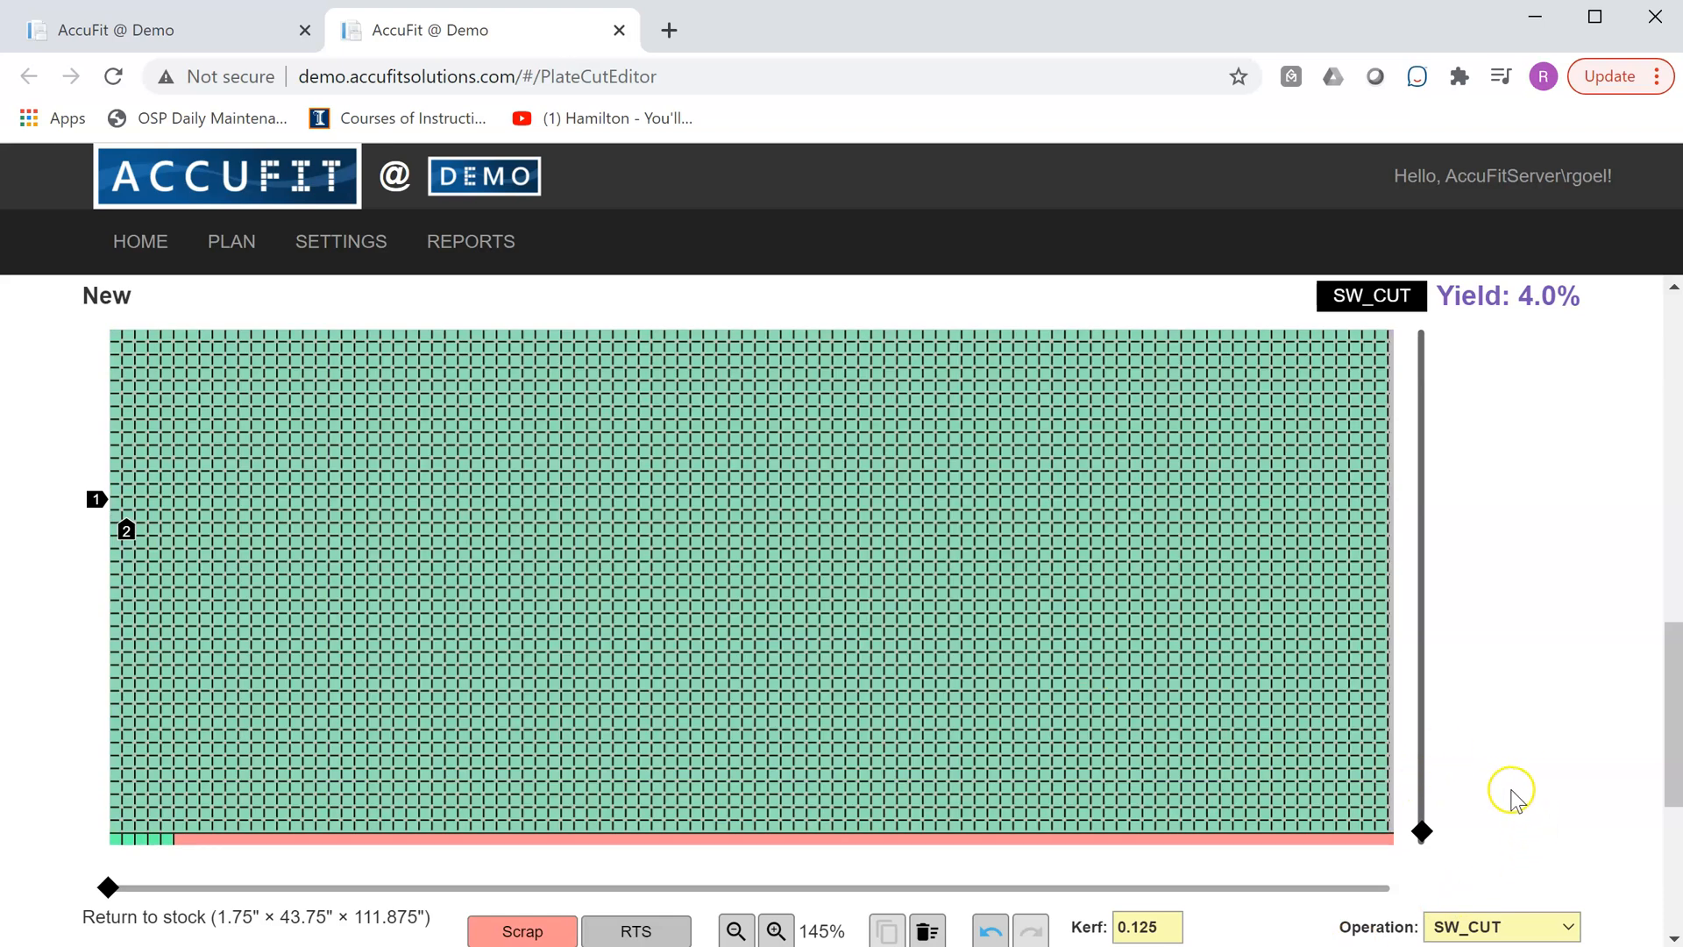
- Examine the new layout at 100% magnification, including the cut instructions, the JOB2047 pieces and the strip along the plate's lower edge
{"action": "scroll", "coordinate": [1510, 766], "scroll_direction": "down", "scroll_amount": 5}
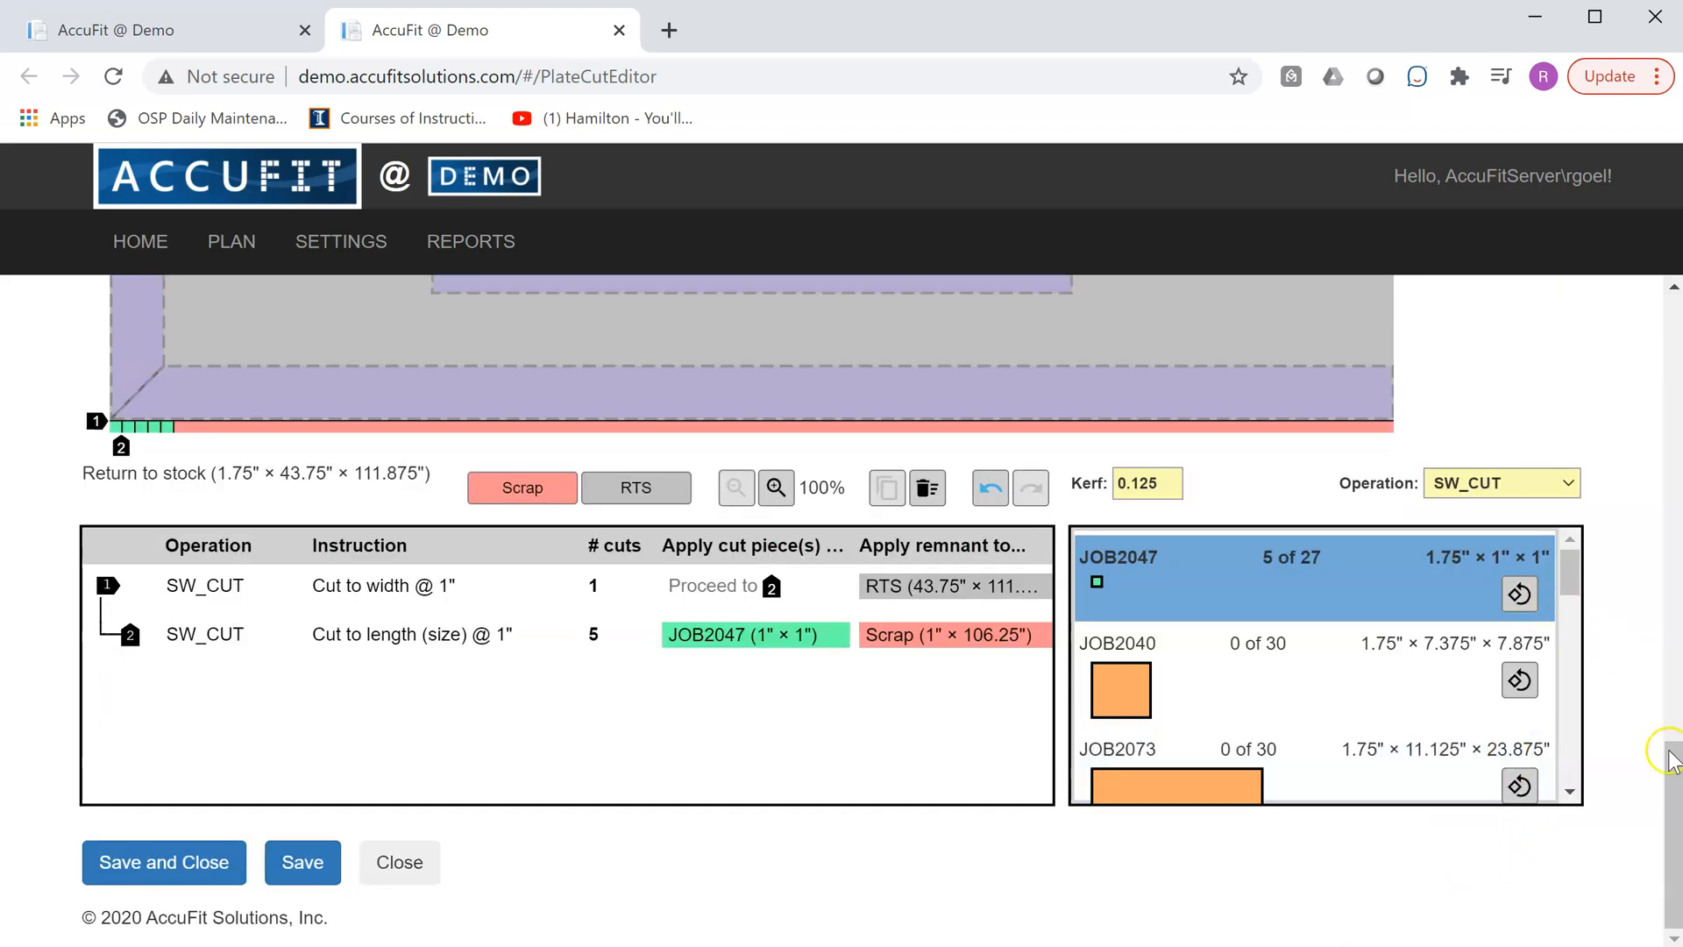
{"action": "left_click_drag", "start_coordinate": [1677, 778], "coordinate": [1676, 662]}
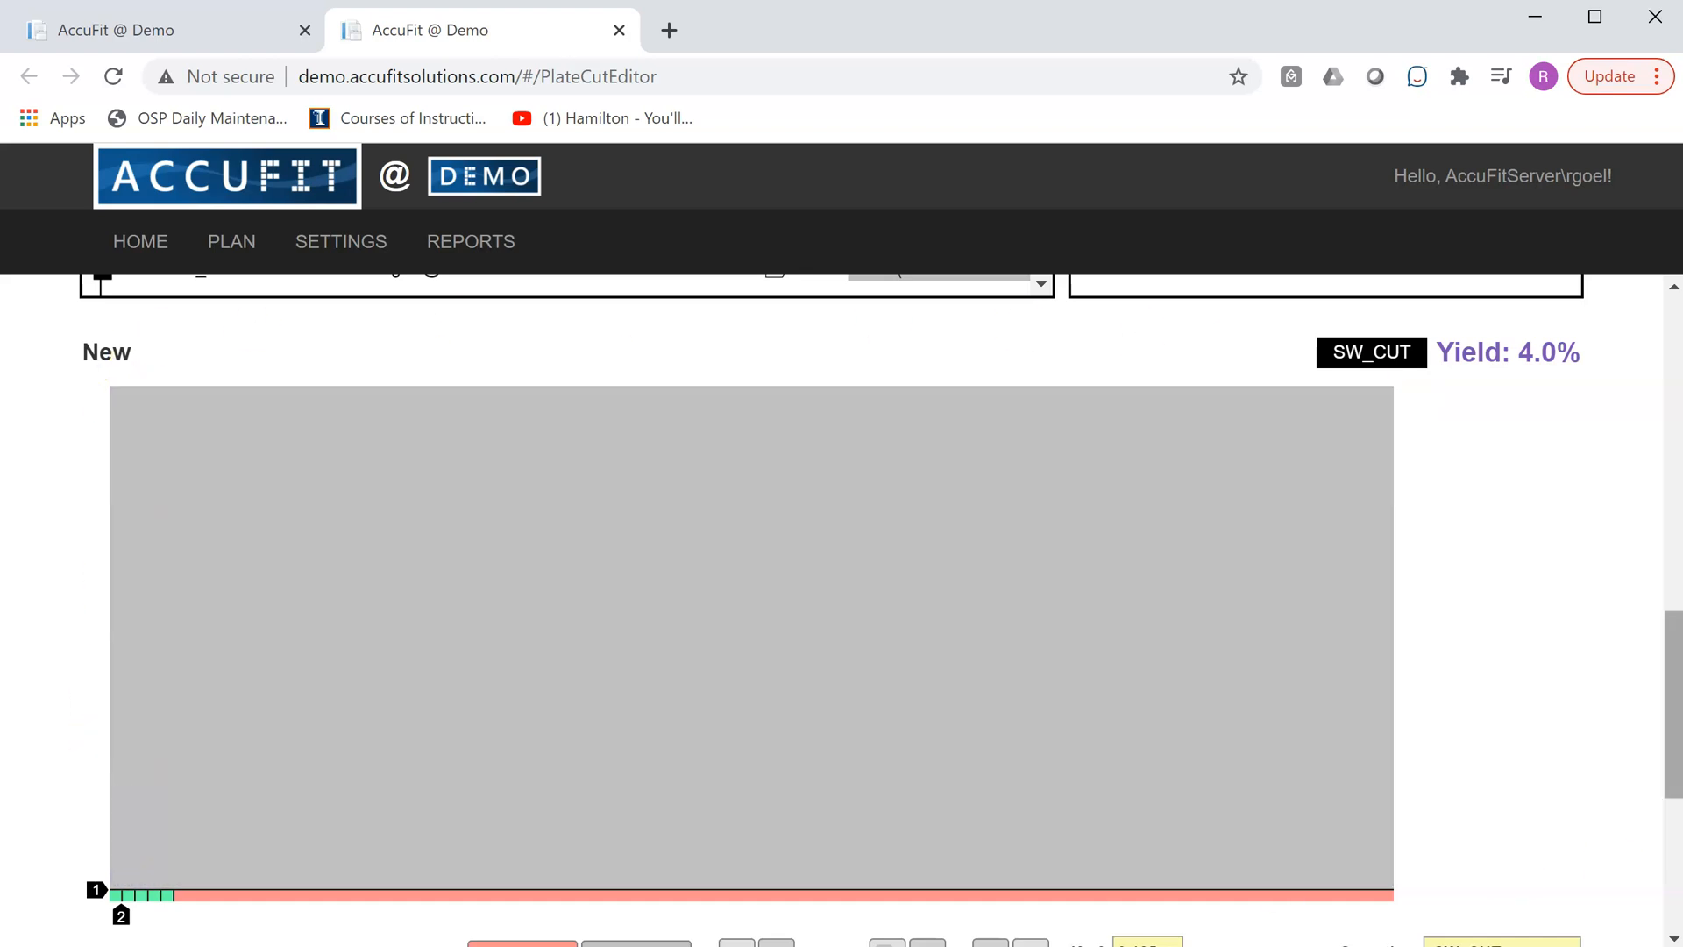
{"action": "left_click_drag", "start_coordinate": [1677, 753], "coordinate": [1677, 776]}
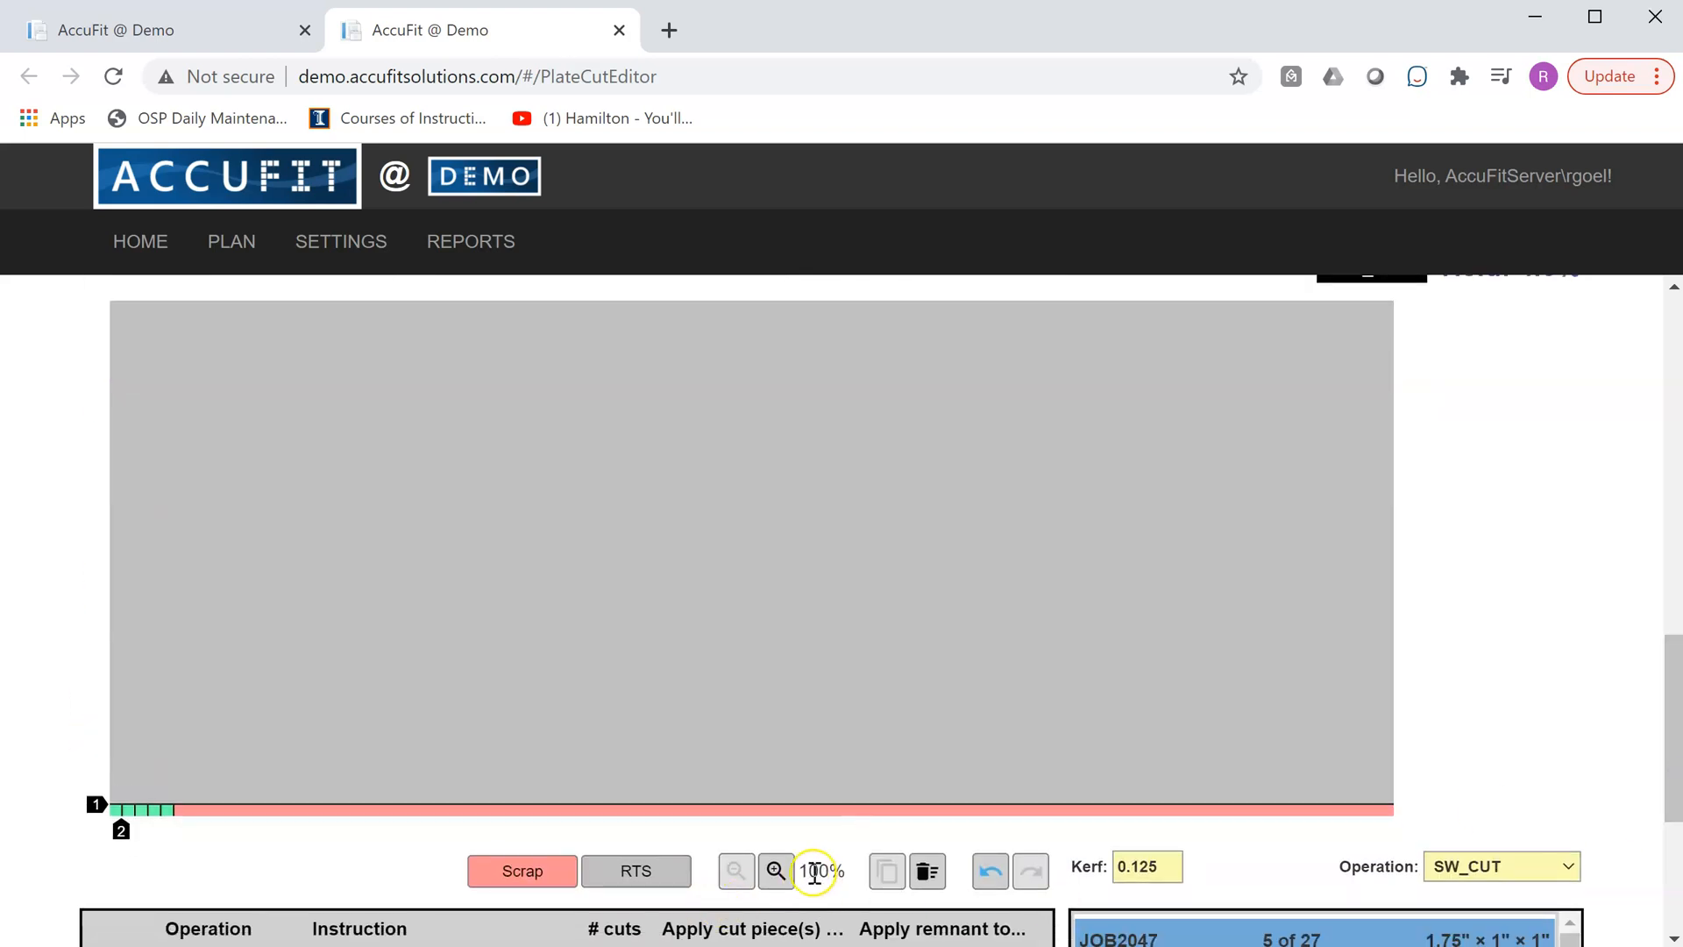
{"action": "left_click_drag", "start_coordinate": [803, 867], "coordinate": [835, 866]}
{"action": "left_click_drag", "start_coordinate": [1671, 733], "coordinate": [1671, 709]}
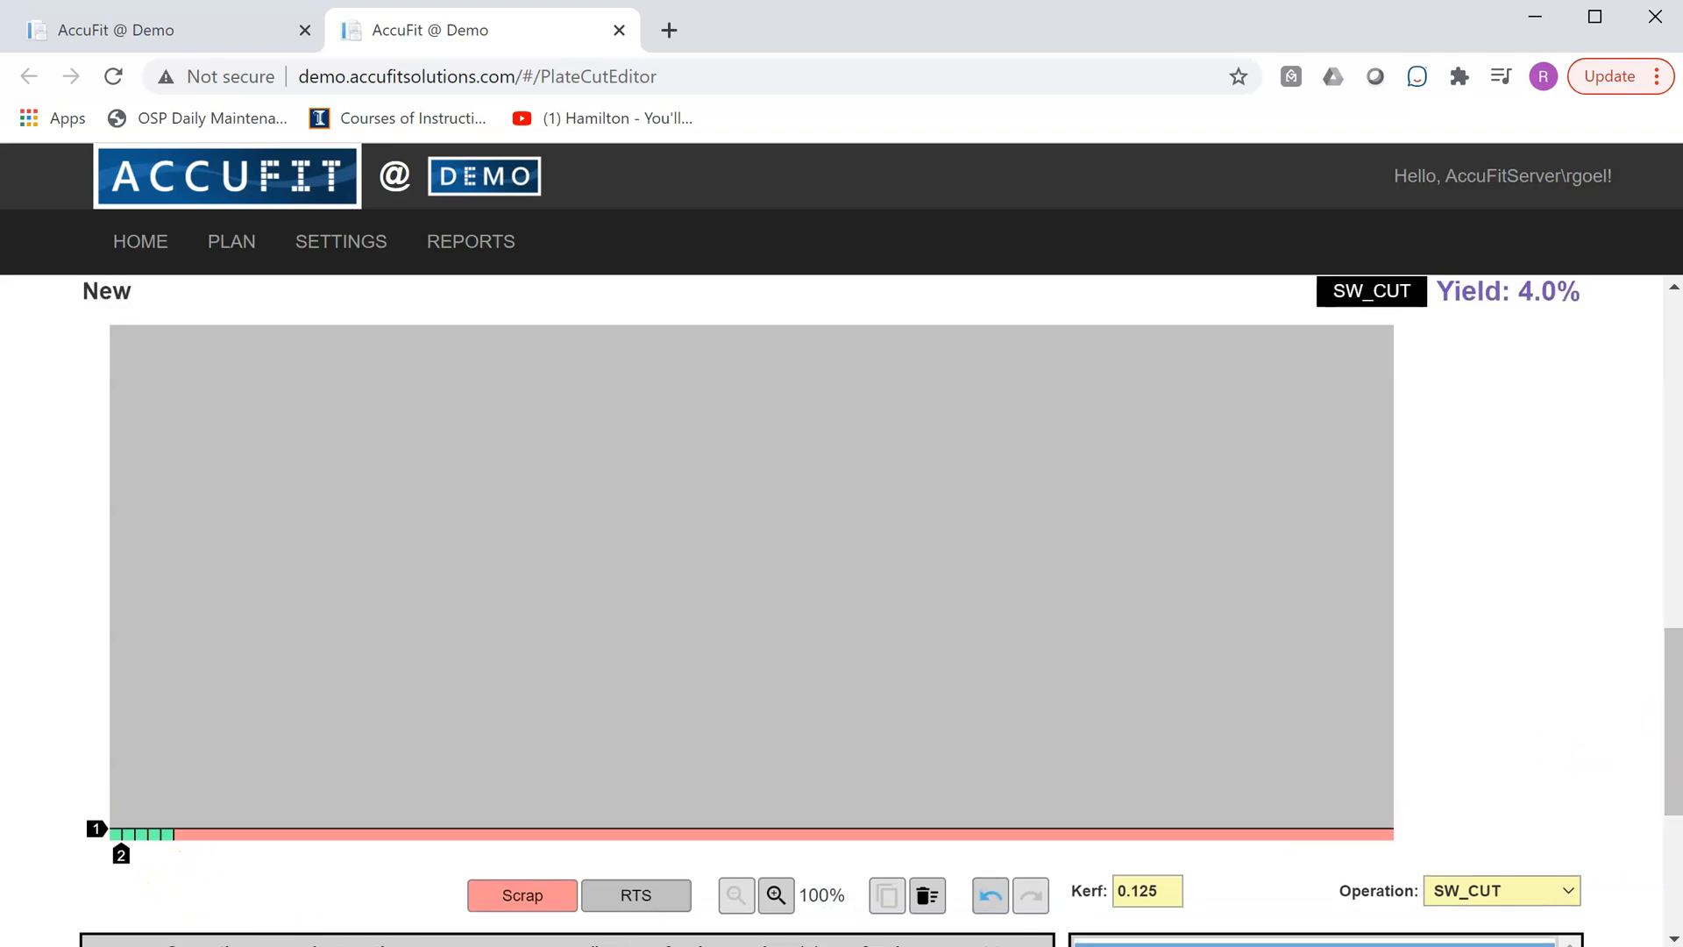
{"action": "left_click_drag", "start_coordinate": [1672, 718], "coordinate": [1671, 726]}
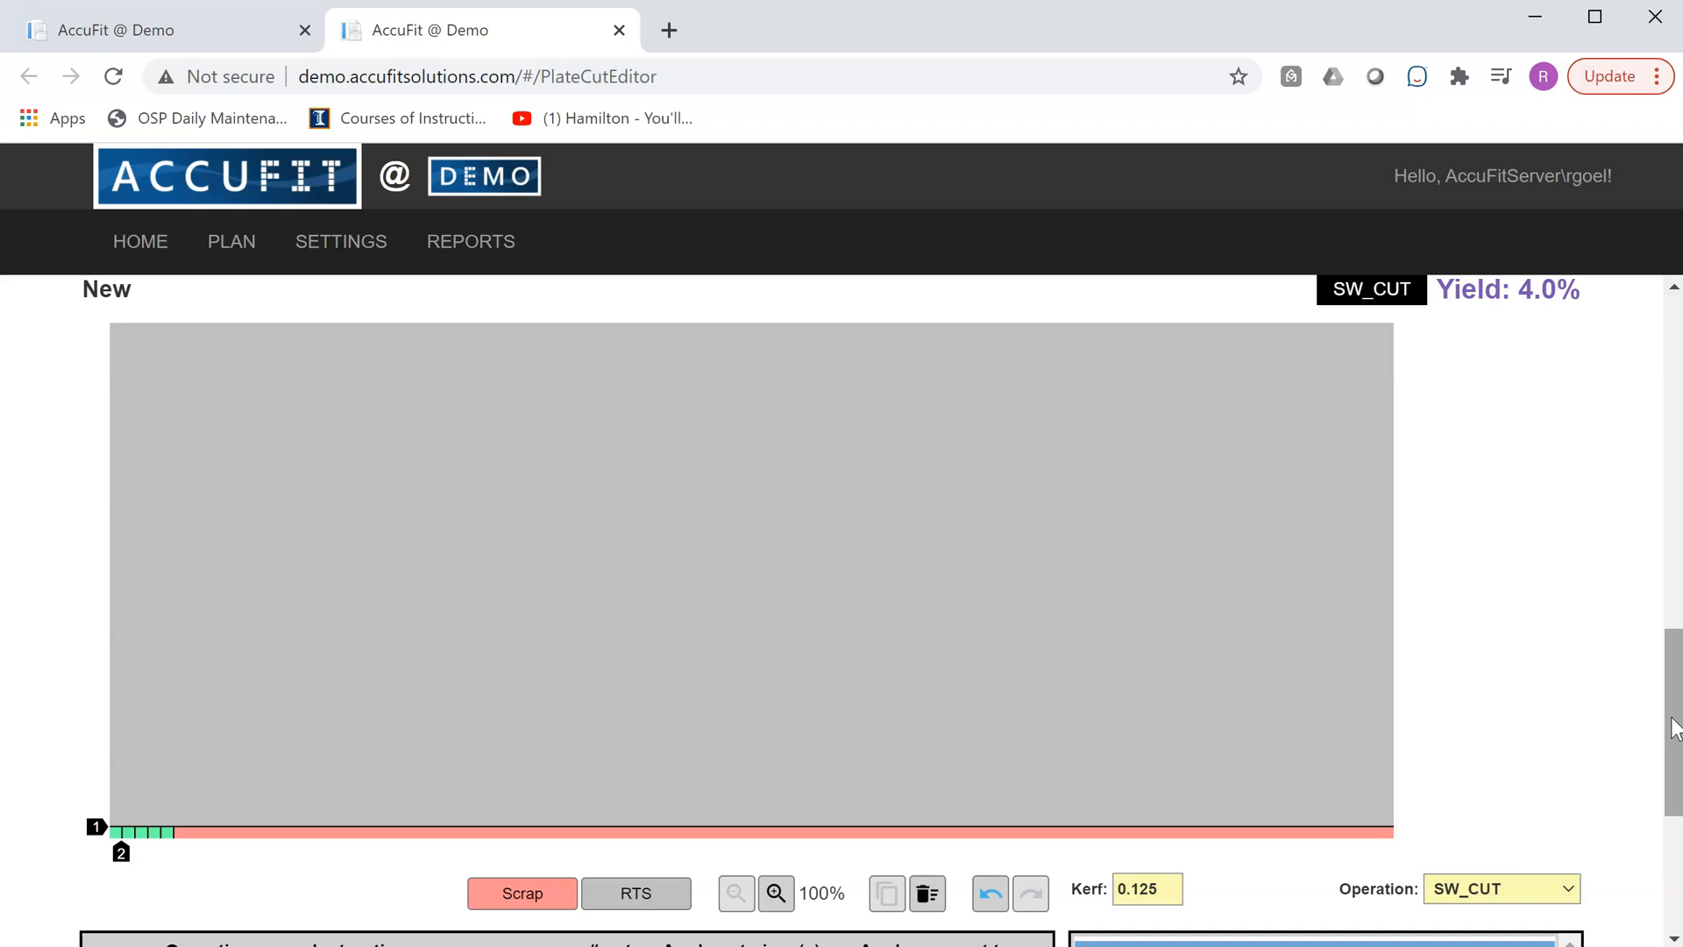
{"action": "scroll", "coordinate": [1673, 727], "scroll_direction": "down", "scroll_amount": 2}
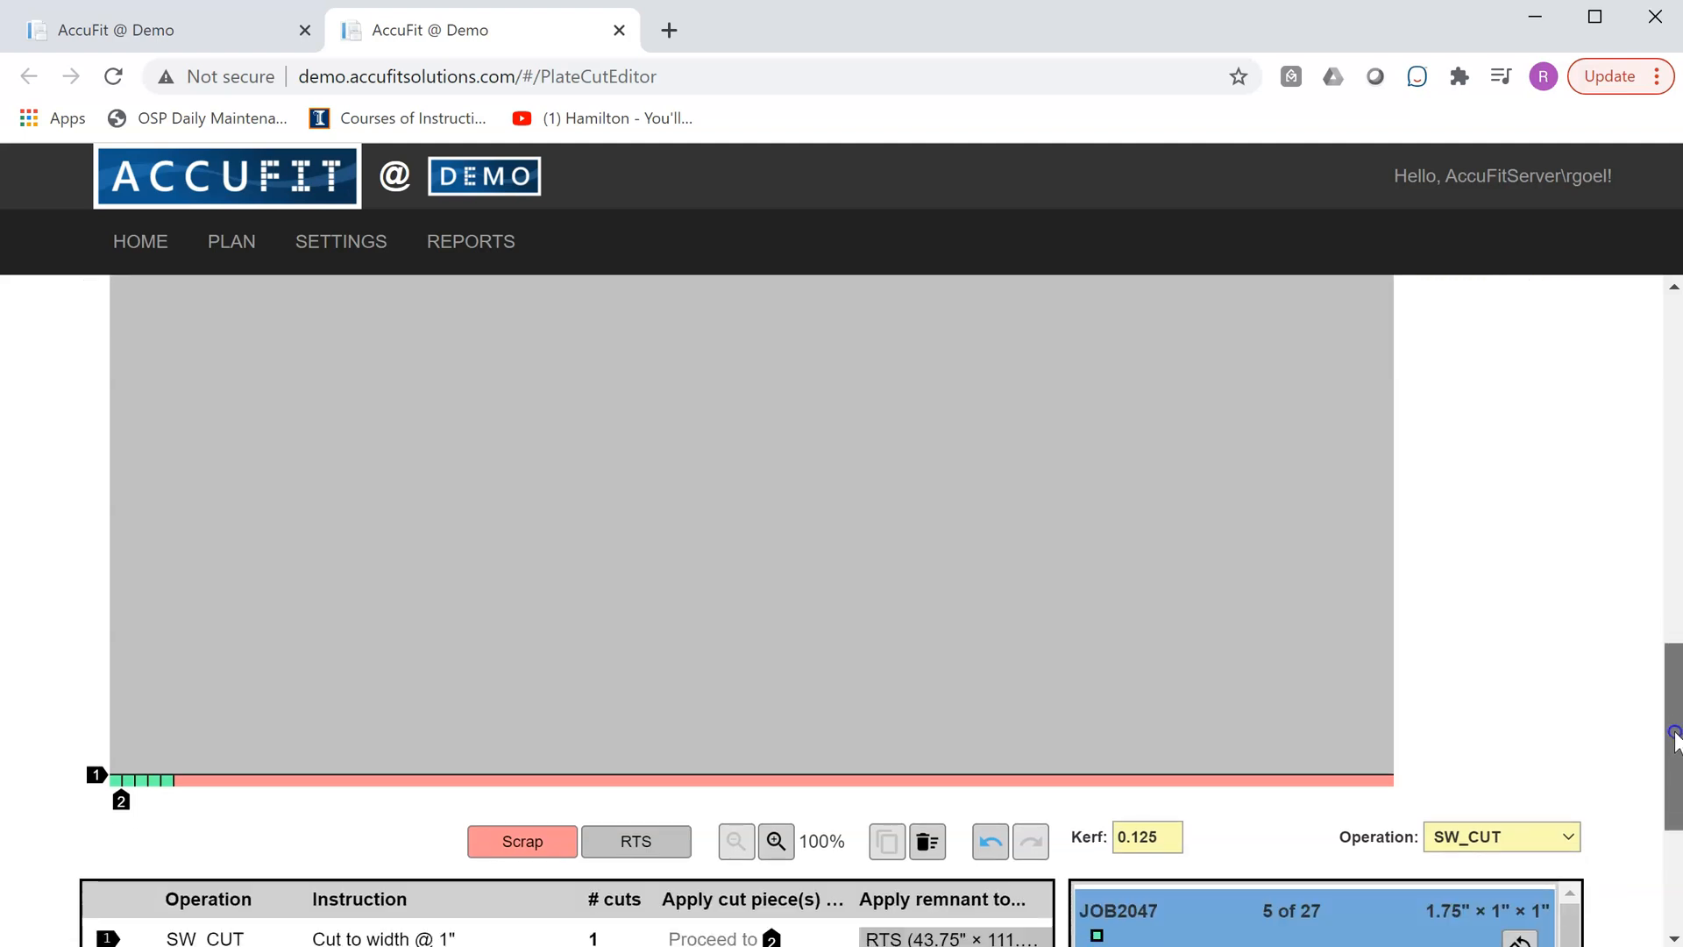
{"action": "scroll", "coordinate": [1676, 732], "scroll_direction": "up", "scroll_amount": 2}
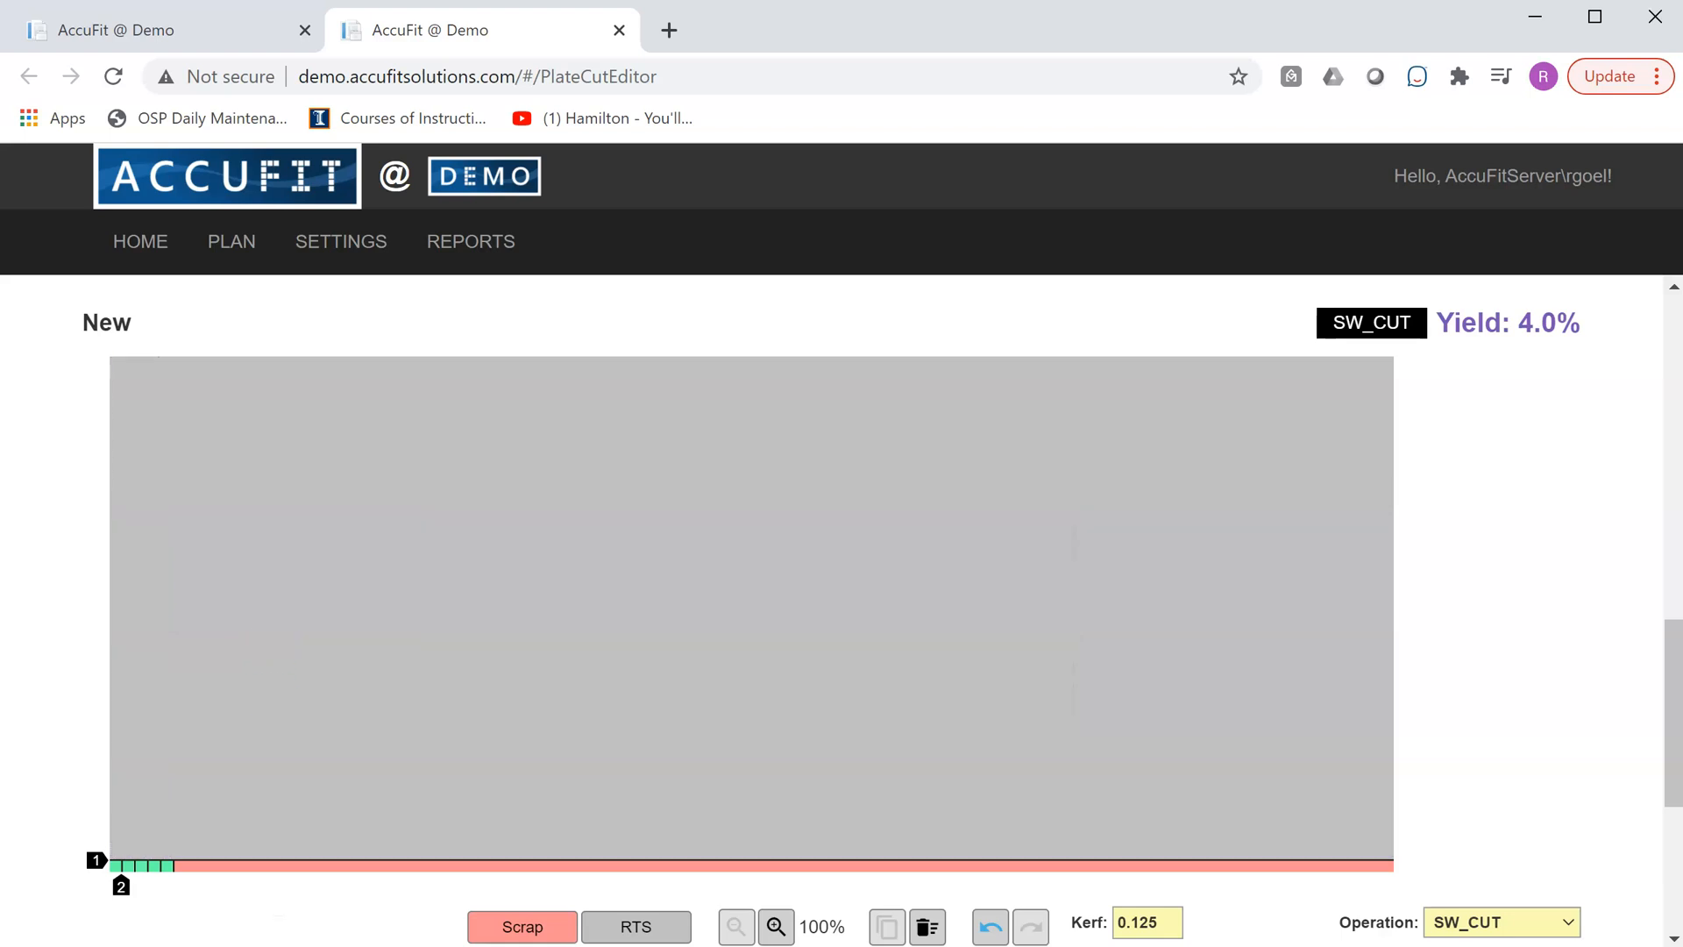
- Magnify the layout to 400% and inspect the JOB2047 pieces and remaining scrap strip along the plate's lower edge
{"action": "left_click", "coordinate": [776, 926]}
{"action": "left_click", "coordinate": [776, 929]}
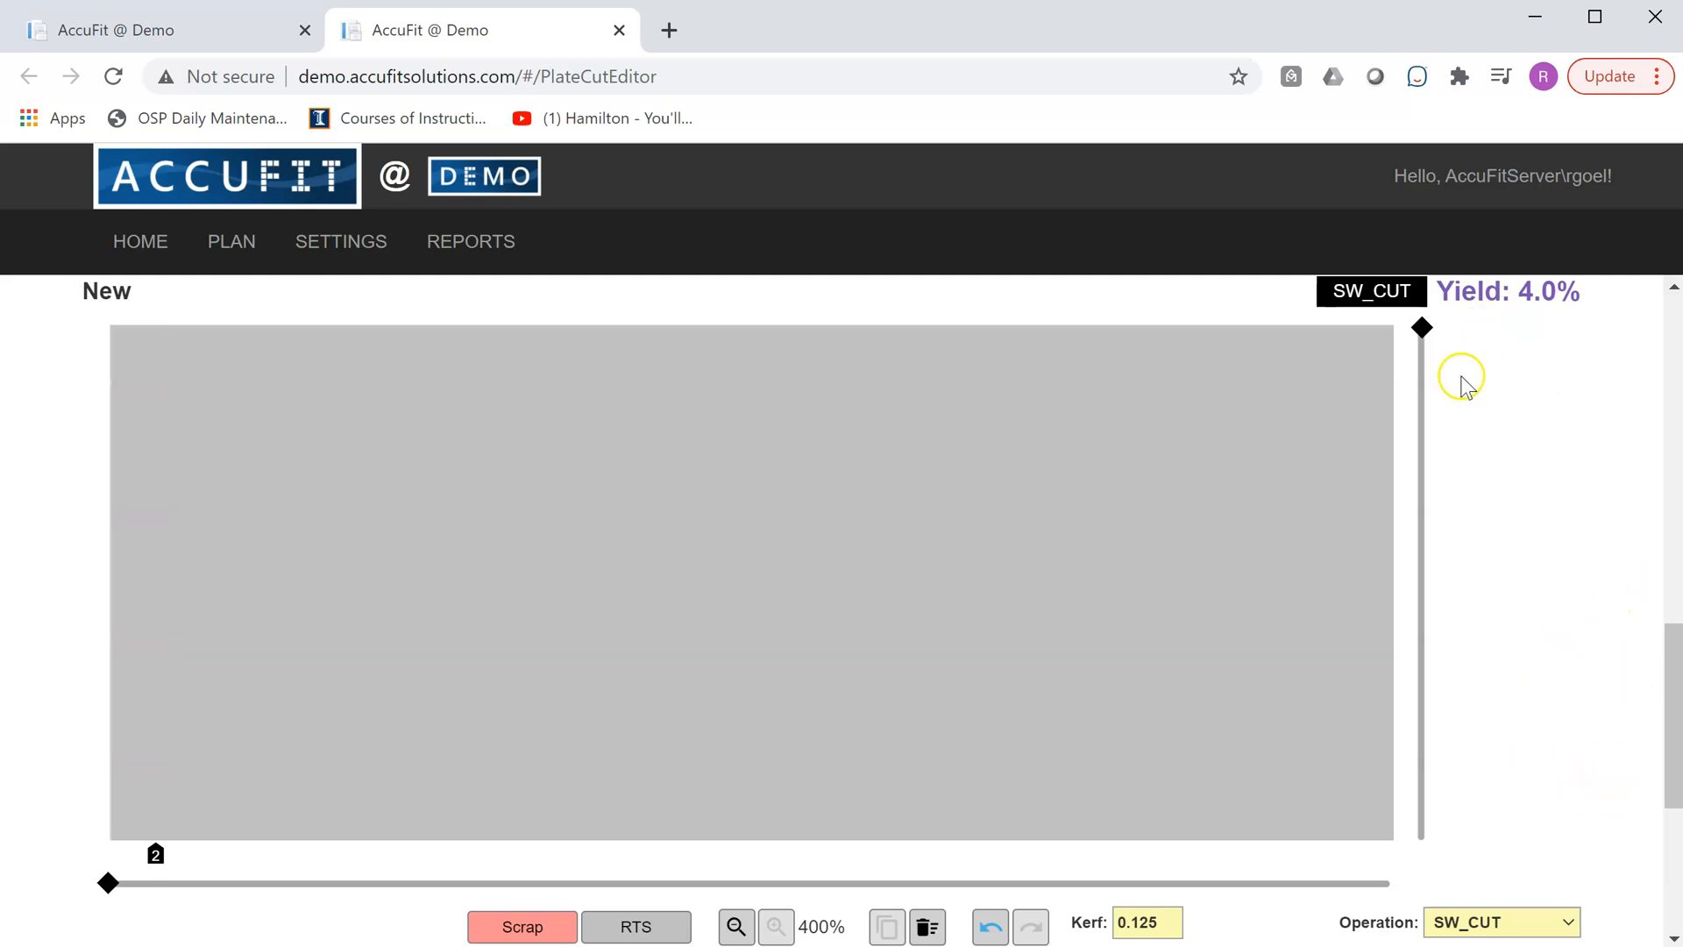
{"action": "left_click_drag", "start_coordinate": [1421, 330], "coordinate": [1433, 289]}
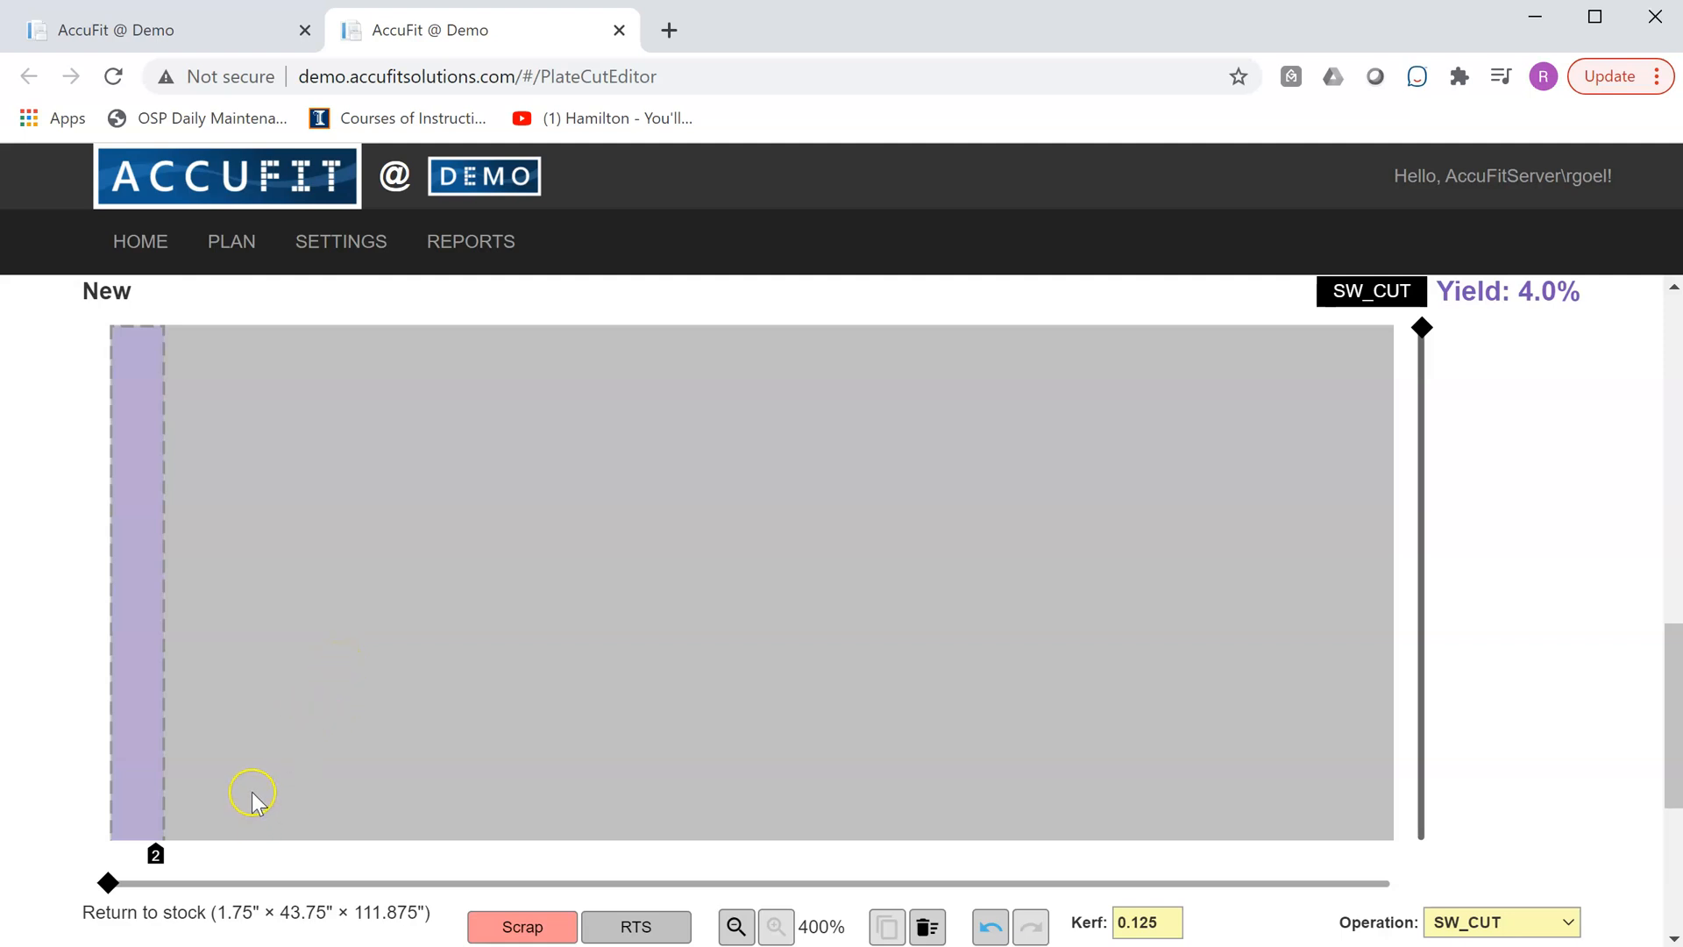
{"action": "left_click_drag", "start_coordinate": [255, 779], "coordinate": [317, 588]}
{"action": "mouse_move", "coordinate": [359, 490]}
{"action": "left_mouse_down"}
{"action": "mouse_move", "coordinate": [357, 547]}
{"action": "mouse_move", "coordinate": [361, 466]}
{"action": "left_mouse_up"}
{"action": "left_click_drag", "start_coordinate": [747, 644], "coordinate": [1044, 475]}
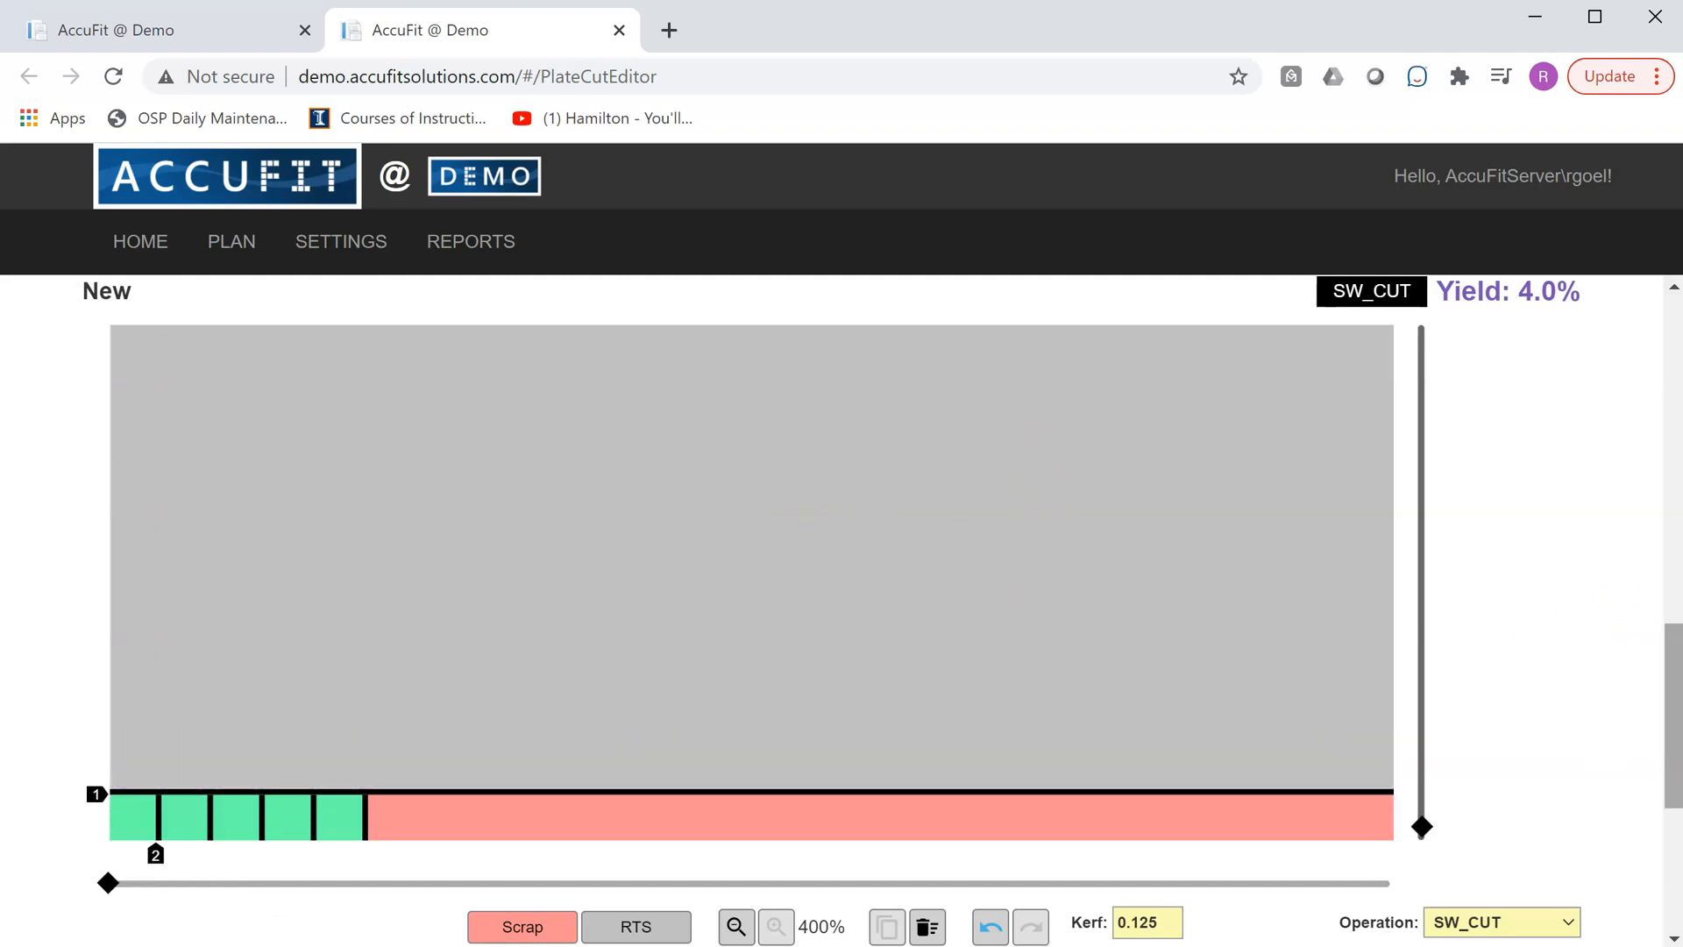
{"action": "mouse_move", "coordinate": [1677, 700]}
{"action": "left_mouse_down"}
{"action": "mouse_move", "coordinate": [1681, 721]}
{"action": "mouse_move", "coordinate": [1681, 706]}
{"action": "left_mouse_up"}
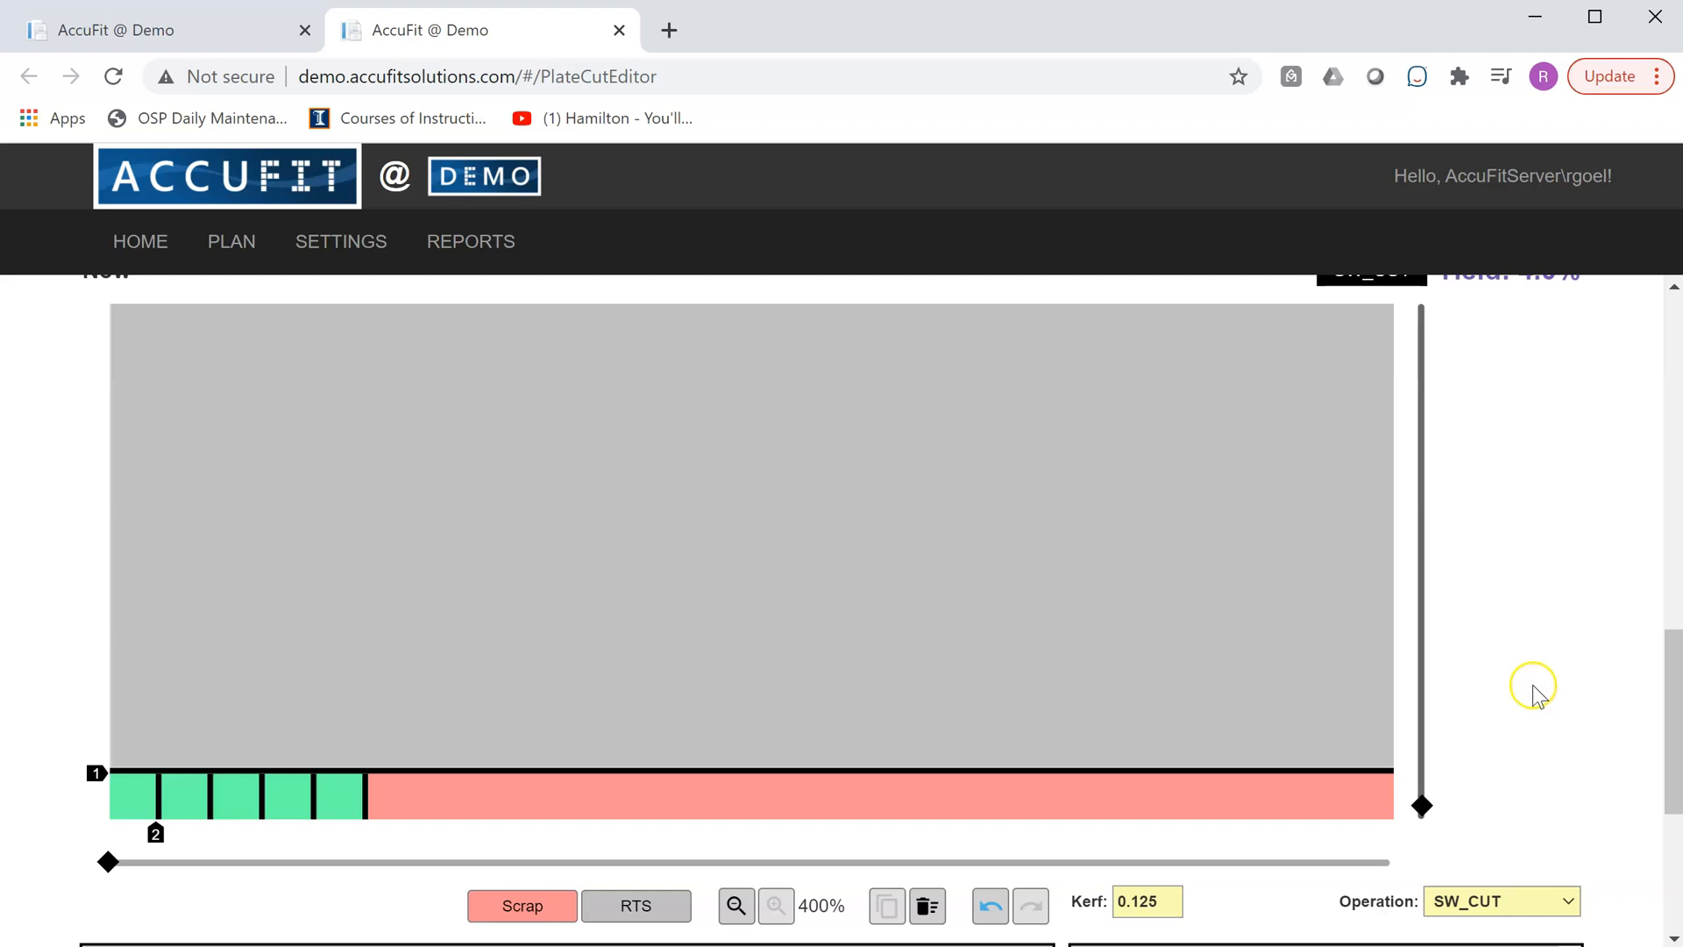
{"action": "left_click_drag", "start_coordinate": [1421, 803], "coordinate": [1438, 868]}
{"action": "left_click", "coordinate": [270, 903]}
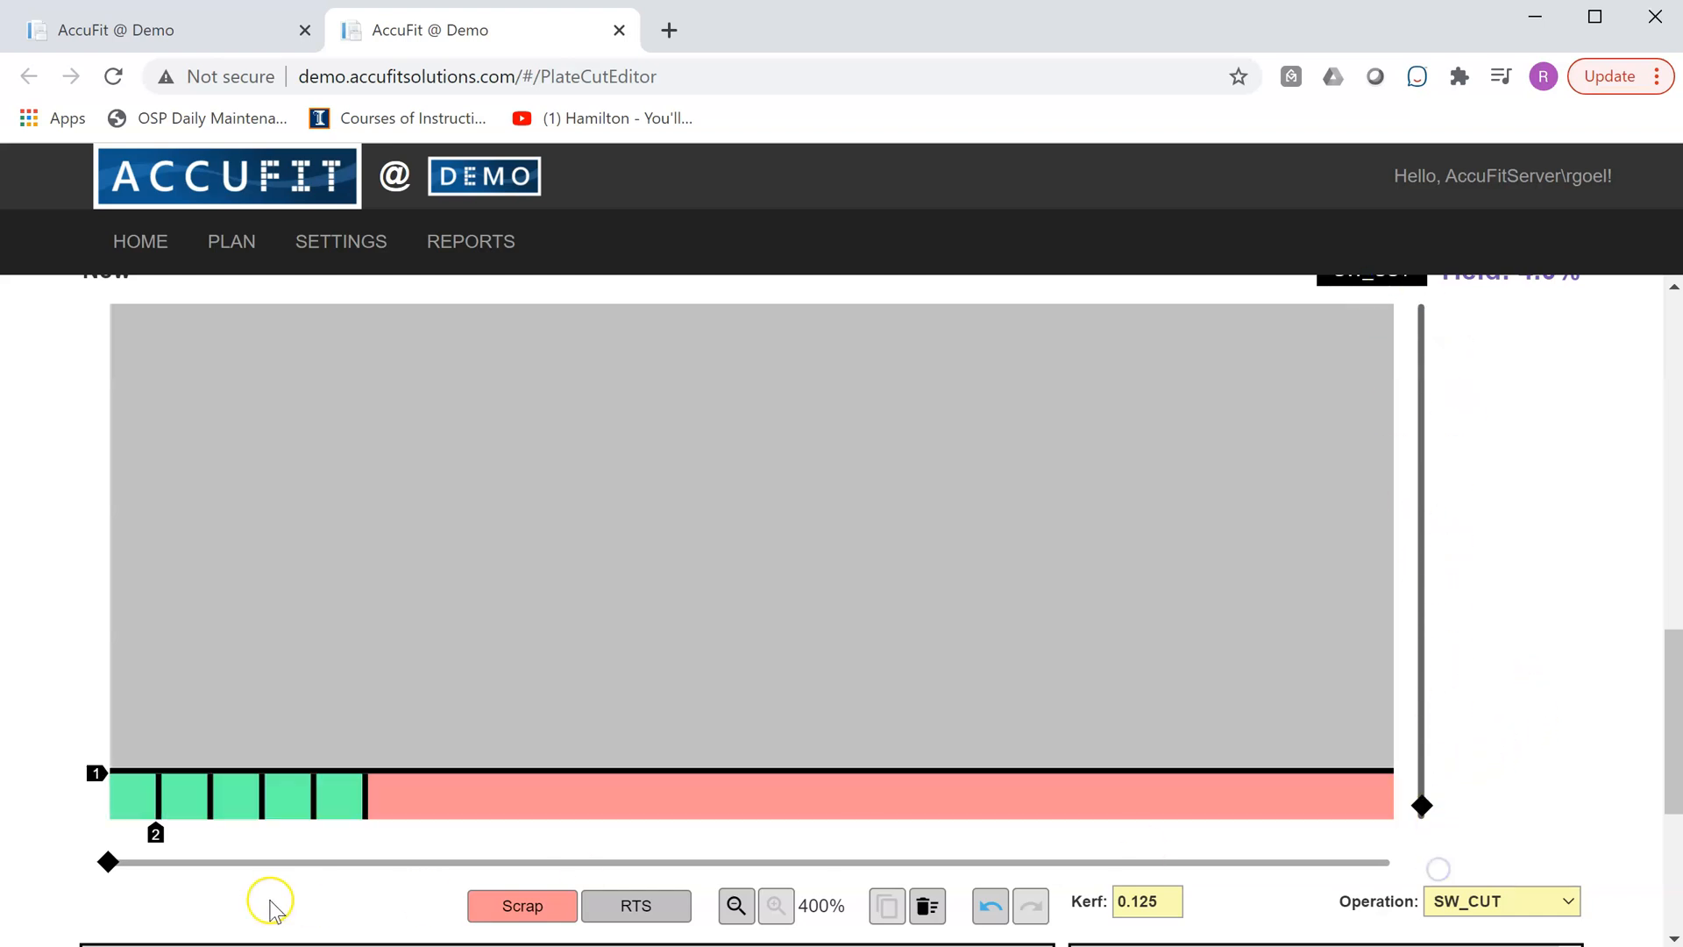